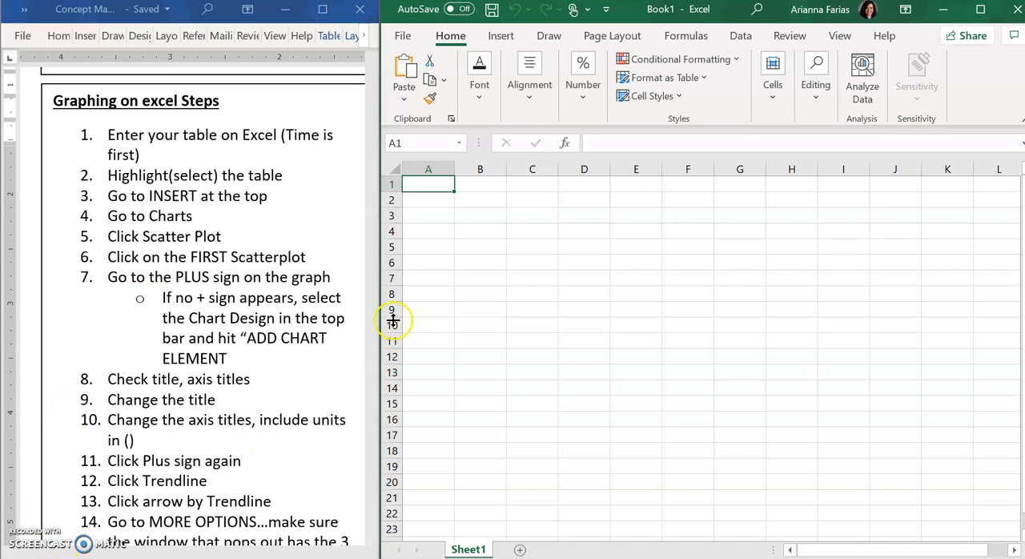
Step: Widen the Word document window beside the spreadsheet and find the Time and Distance data table in the worksheet
left_click_drag(393, 318, 646, 297)
scroll(446, 237, "up", 1)
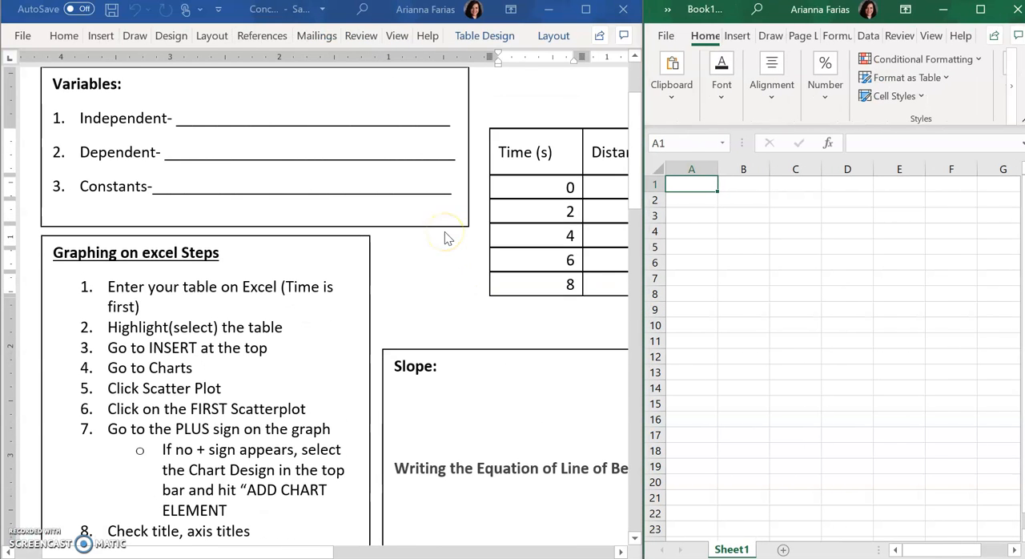
scroll(446, 236, "right", 3)
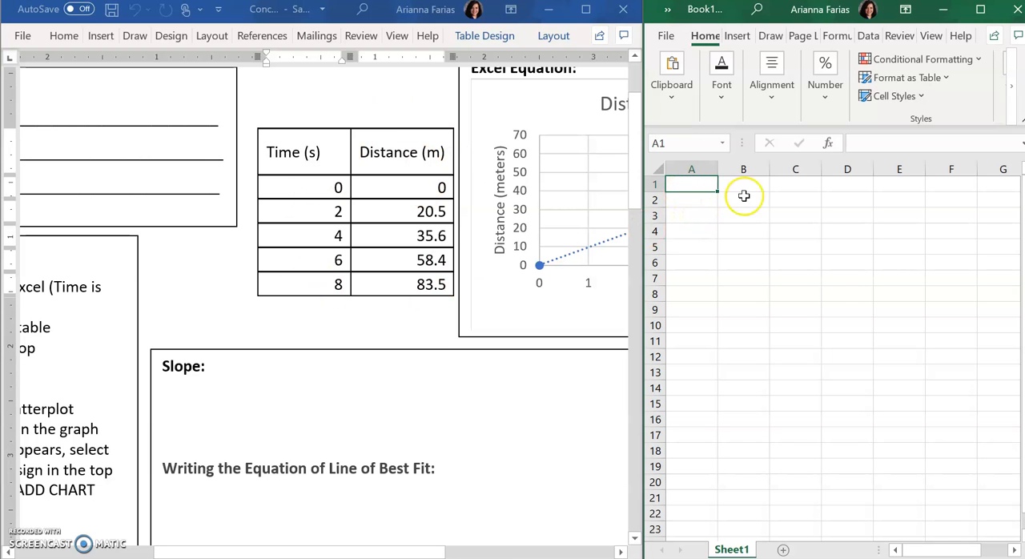
scroll(185, 360, "left", 3)
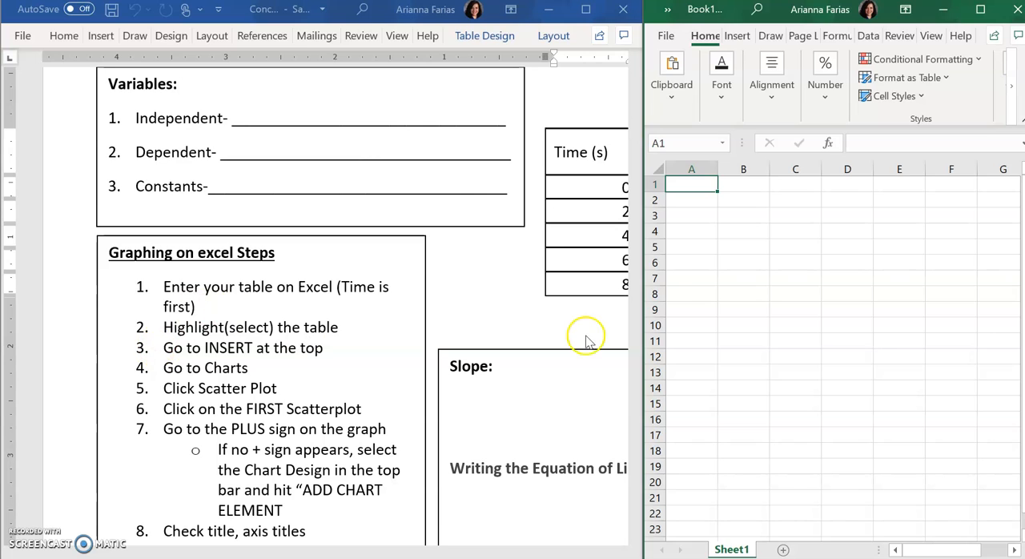
Step: Enter the headers Time (s) in A1 and Distance (m) in B1, and fit column B to its header
left_click(694, 184)
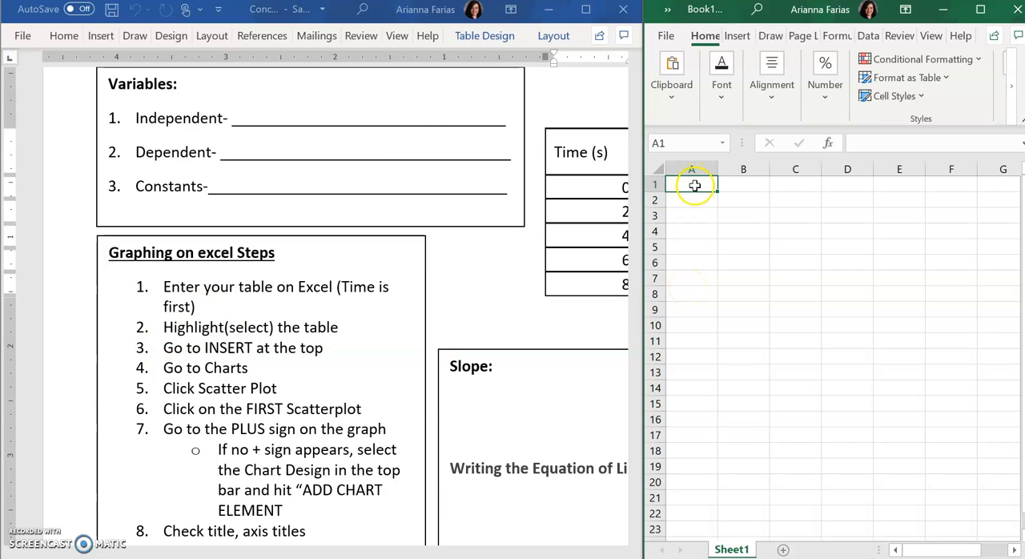
type("Time (s")
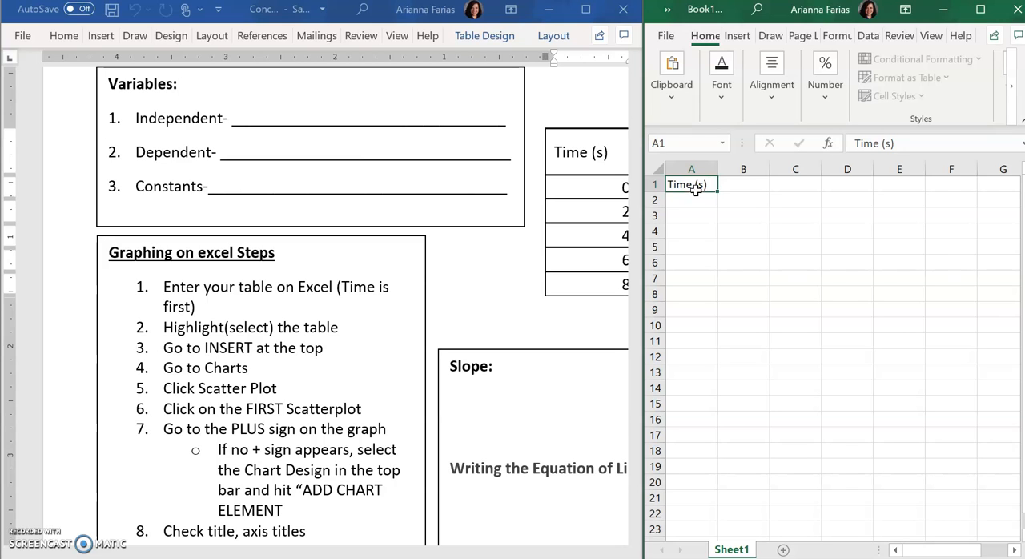
key("Tab")
type("Di")
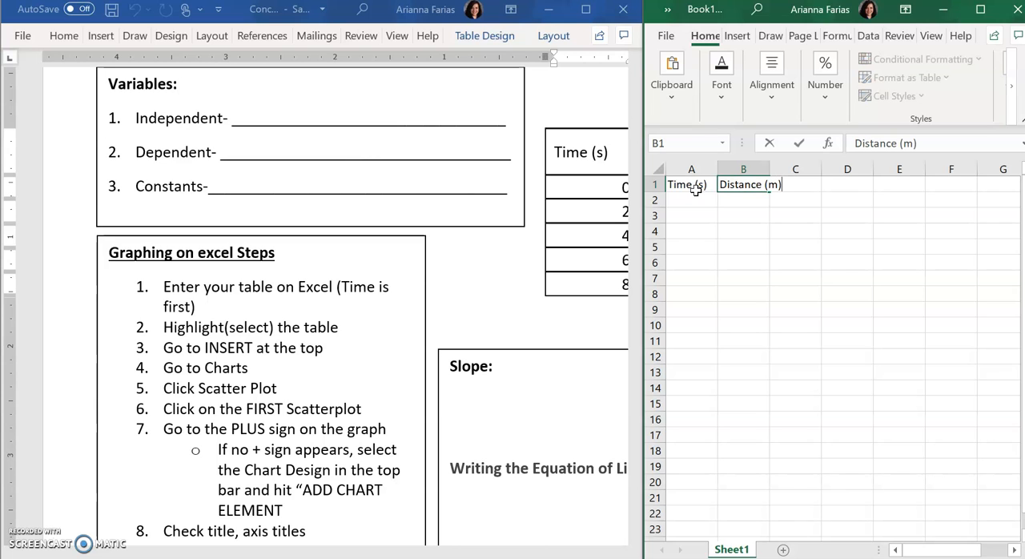
type("stance (m)")
key("Tab")
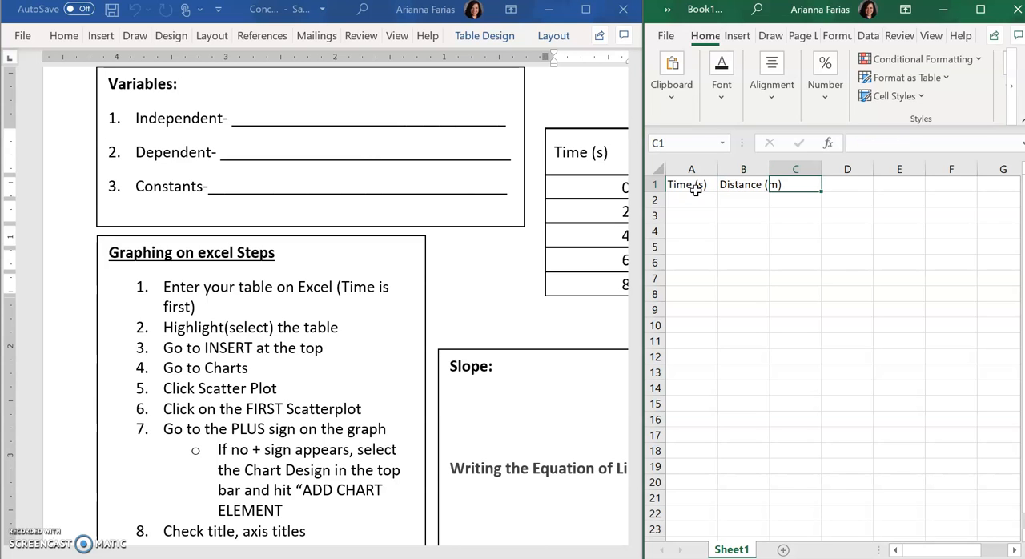
double_click(769, 170)
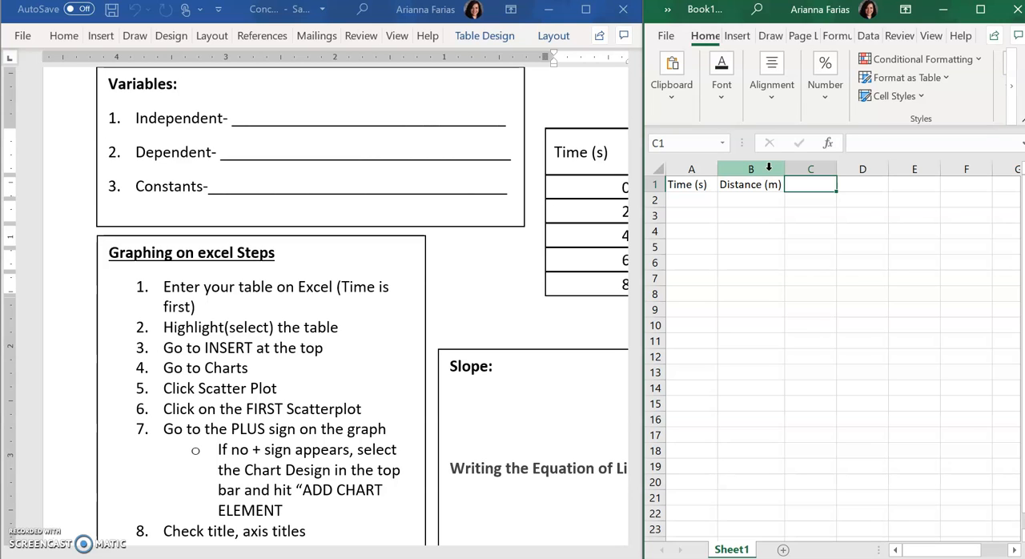
Step: Fill the Time column with 0, 2, 4, 6 and 8 in A2:A6
left_click(689, 199)
type("0")
key("Return")
type("2")
key("Return")
type("4")
key("Return")
type("6")
key("Return")
type("8")
key("Return")
Step: Consult the distance values in the Word table and enter 0 in B2 and 20.5 in B3
left_click(774, 198)
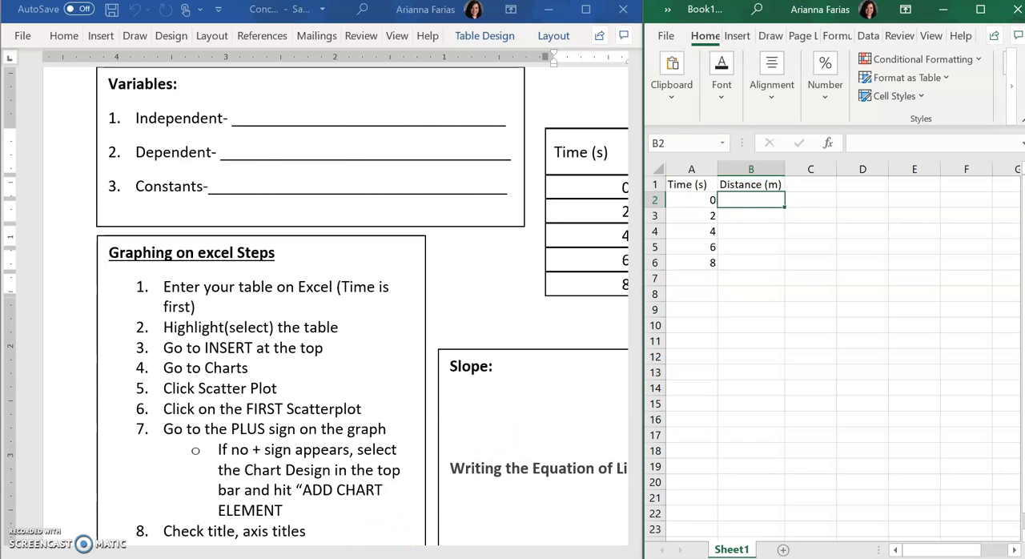
left_click(548, 286)
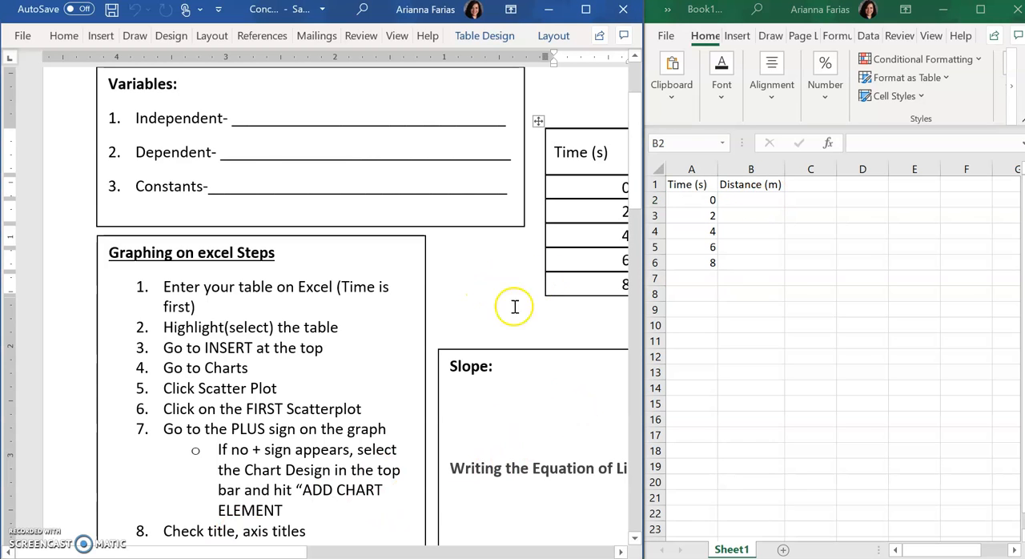
left_click(499, 553)
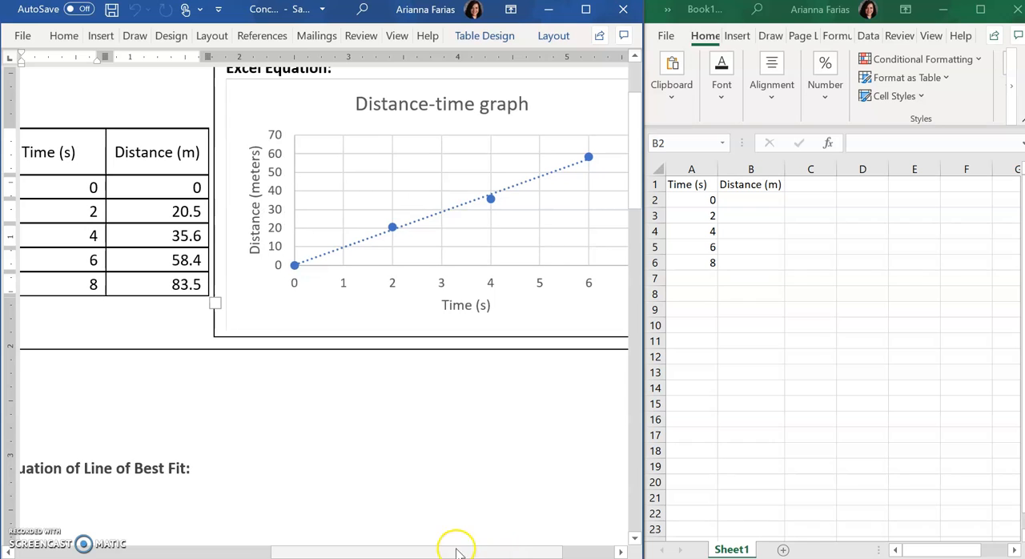
left_click_drag(300, 552, 248, 551)
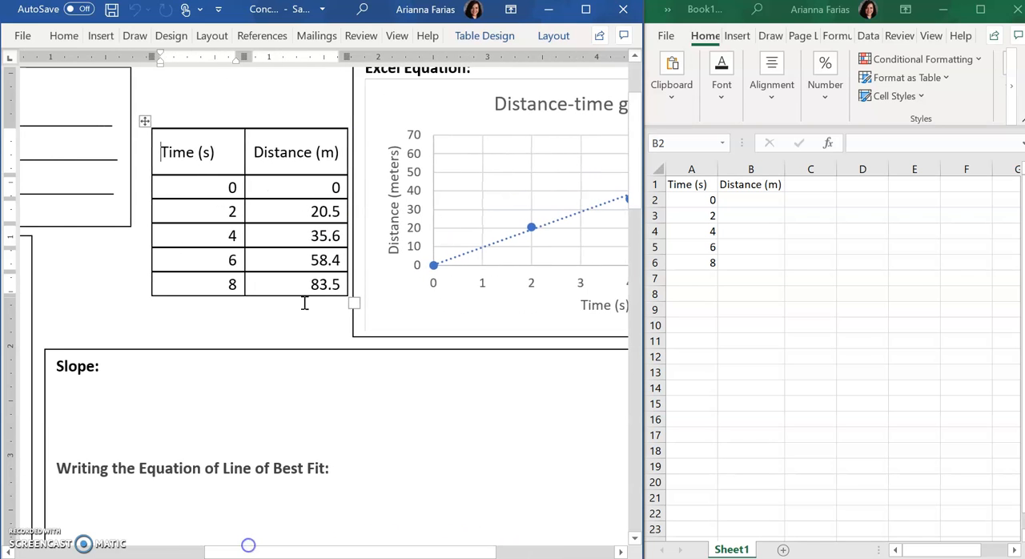
left_click(739, 201)
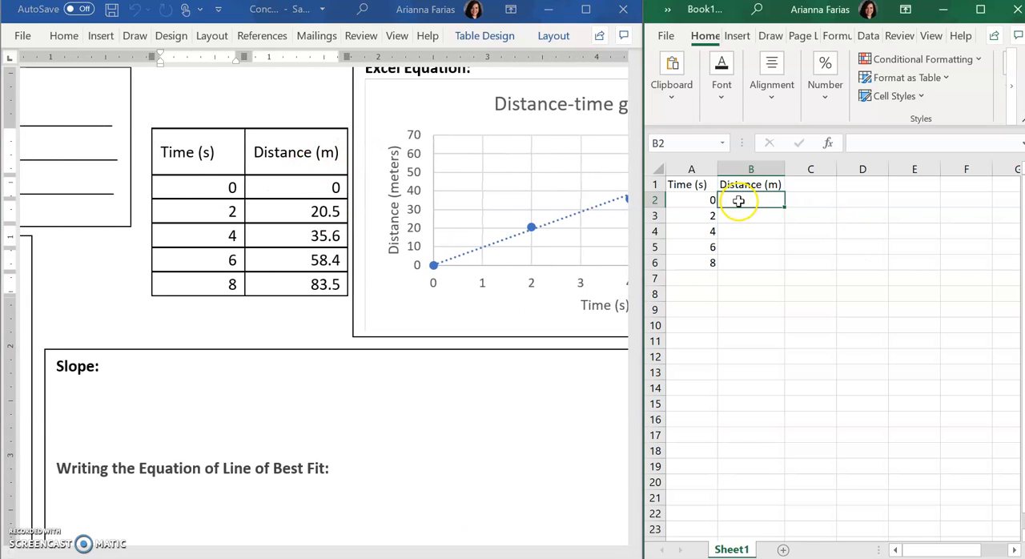
type("0")
key("Return")
type("20")
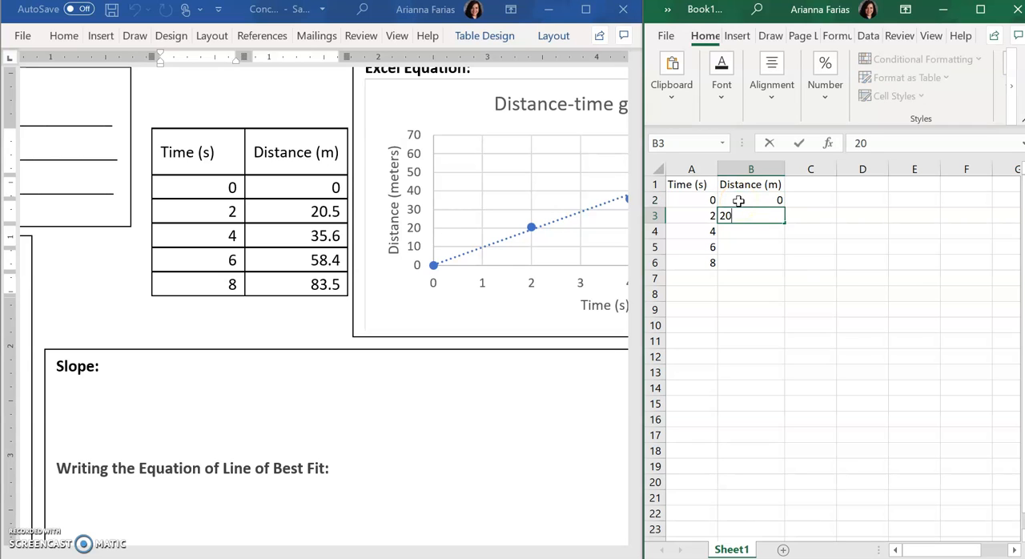
key("Return")
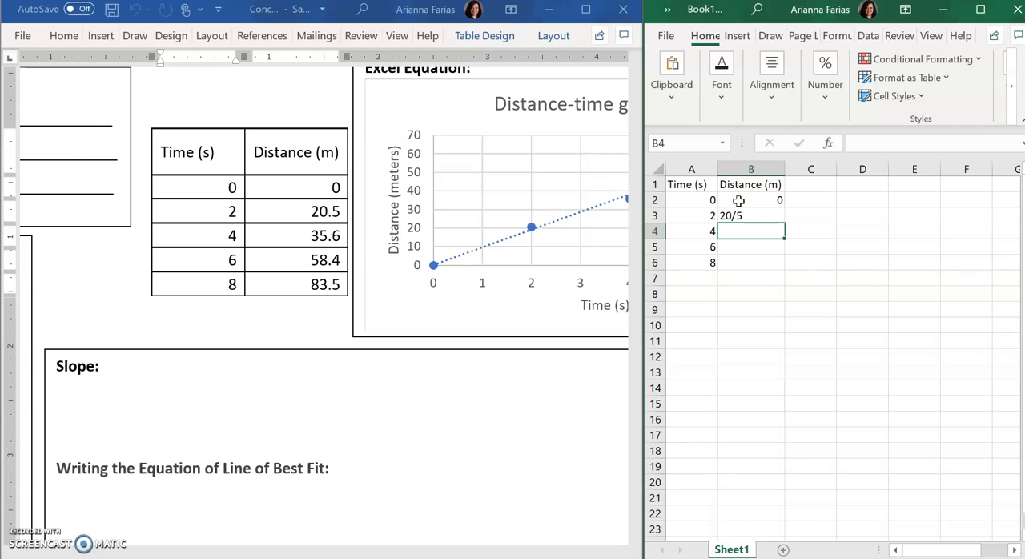
left_click(744, 215)
type("20")
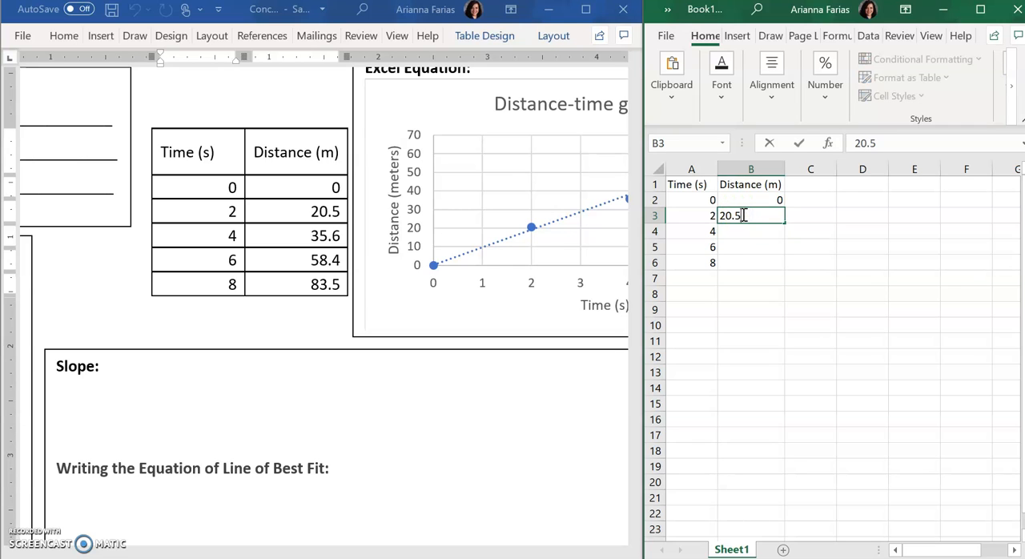
key("Return")
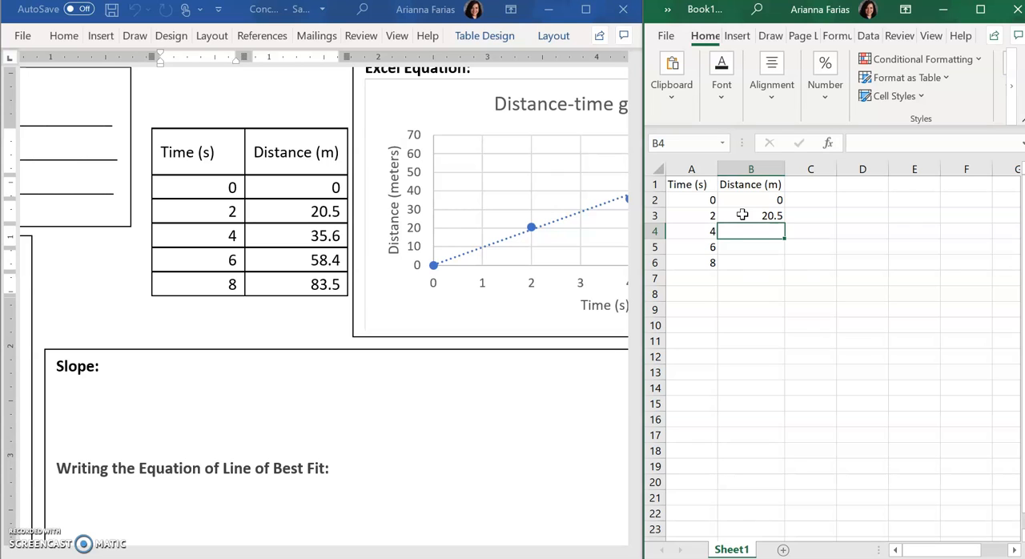
Step: Complete the Distance column with 35.6, 58.4 and 83.5 in B4:B6
type("35.6")
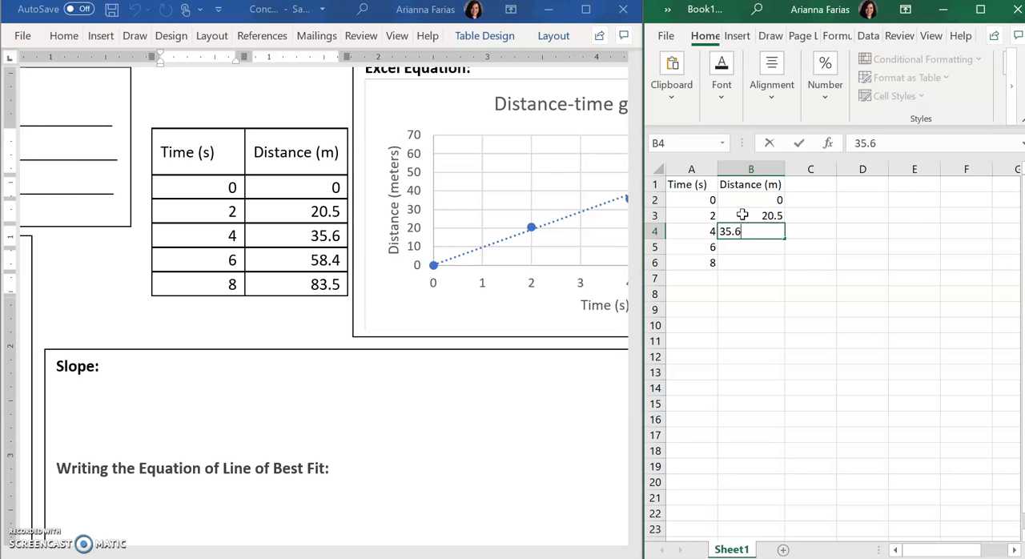
key("Return")
type("58.4")
key("Return")
type("83.5")
key("Return")
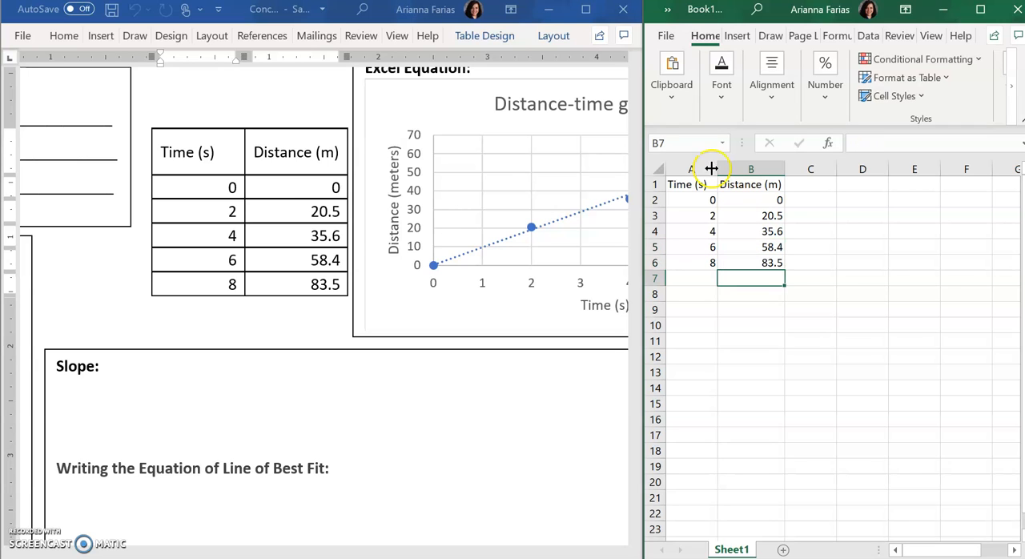
Step: Review the headers and contents of the Time and Distance columns
left_click(701, 183)
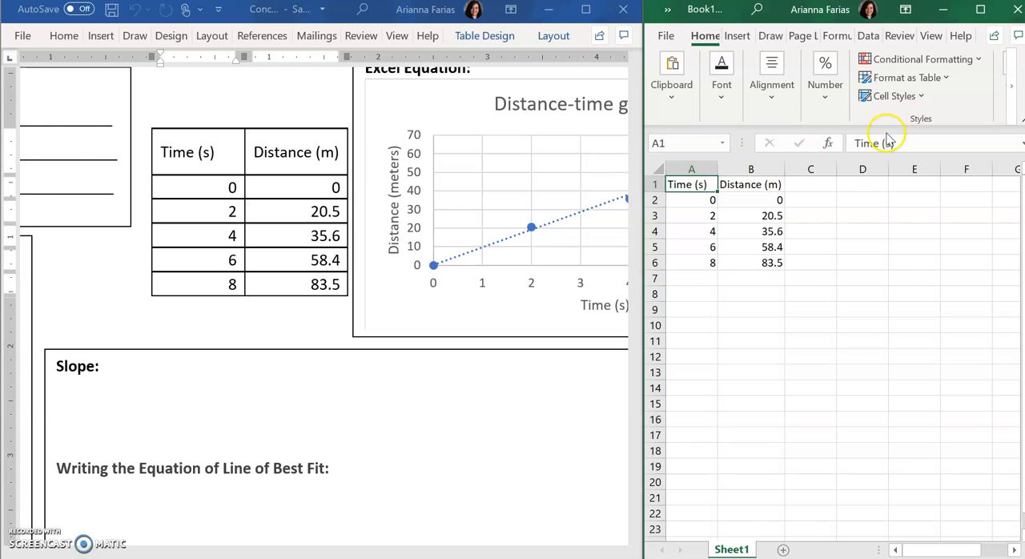
left_click(765, 186)
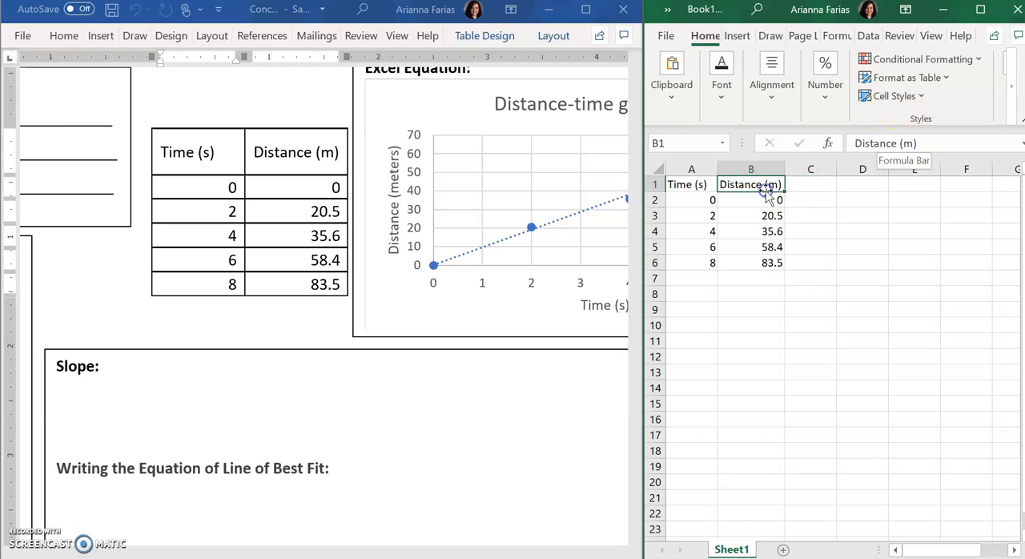
left_click(675, 184)
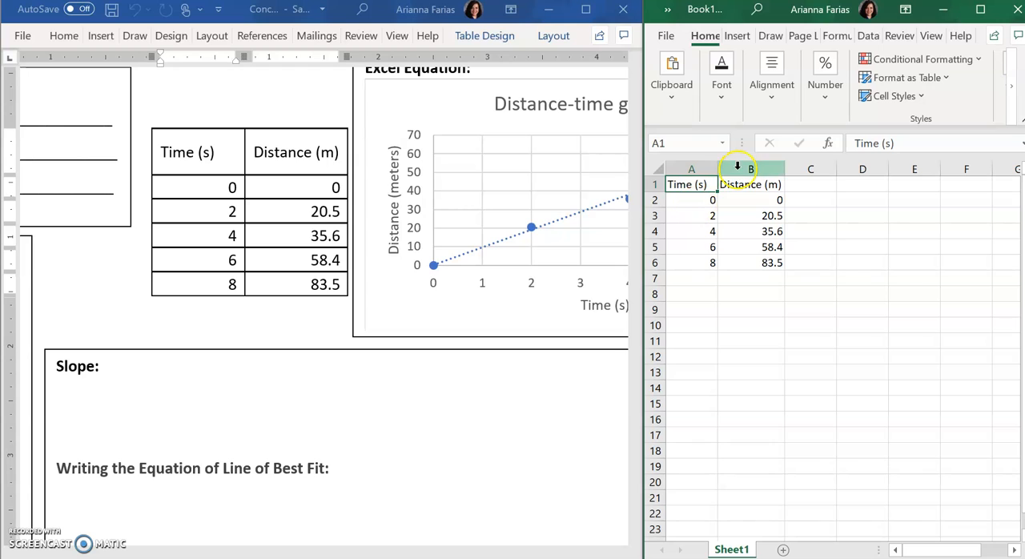
left_click(690, 168)
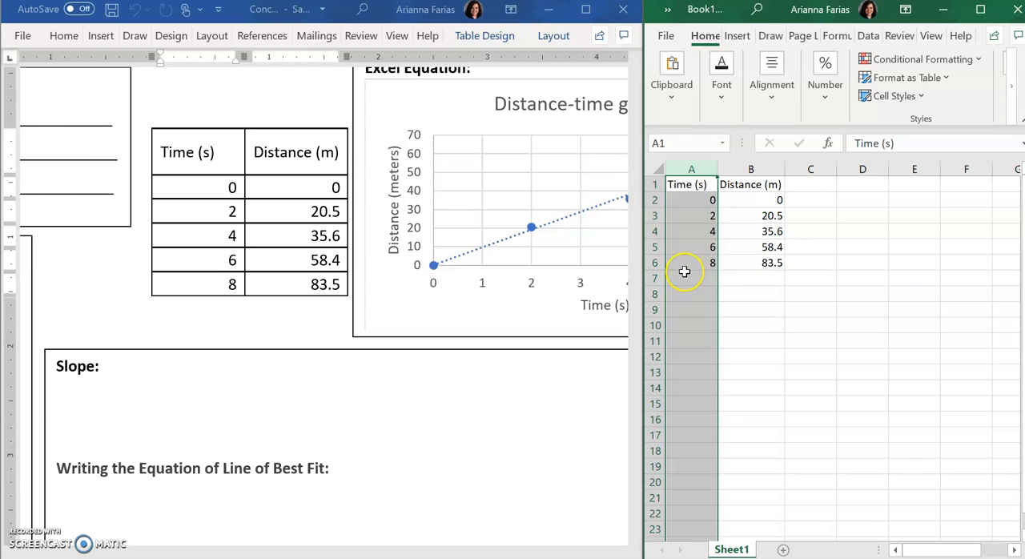
left_click(755, 184)
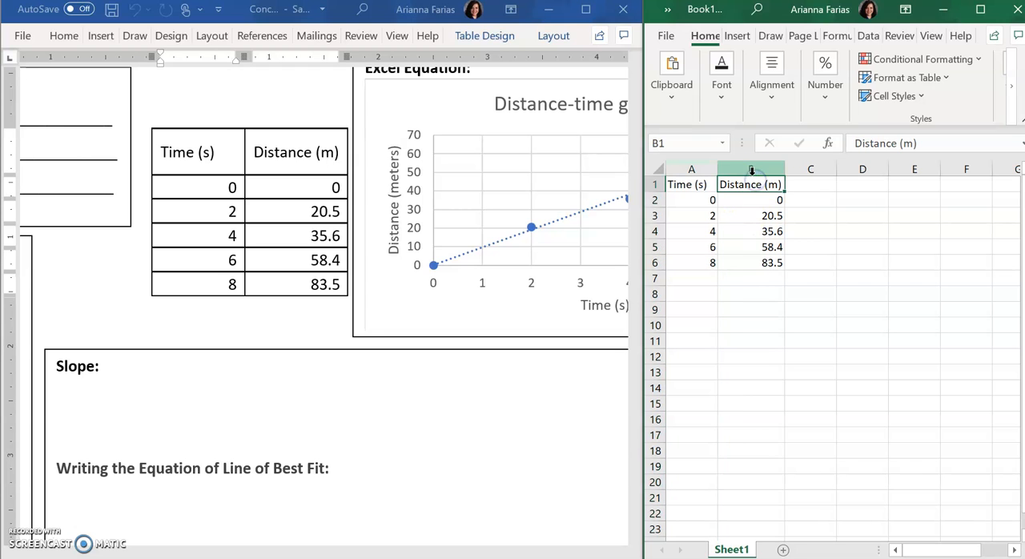
left_click(751, 169)
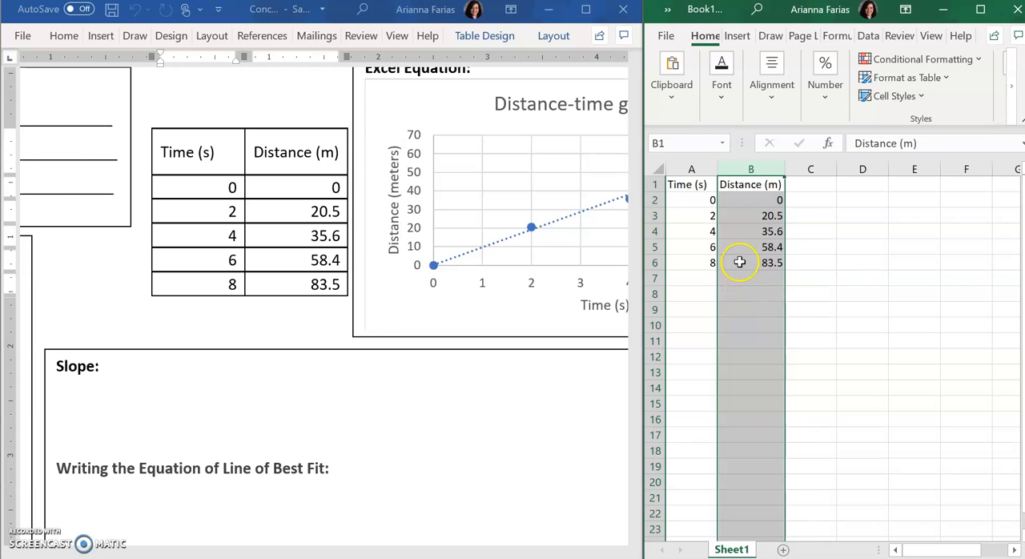
left_click(690, 210)
Step: Try adding the unit s to the 0 in A2, and restore the cell to plain 0
left_click(690, 201)
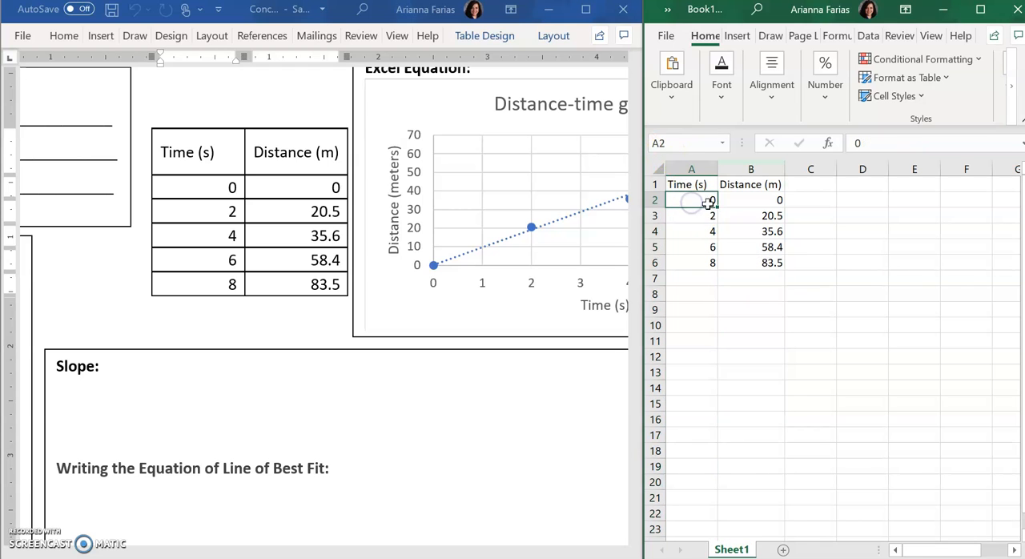
left_click(870, 145)
type("s")
key("Return")
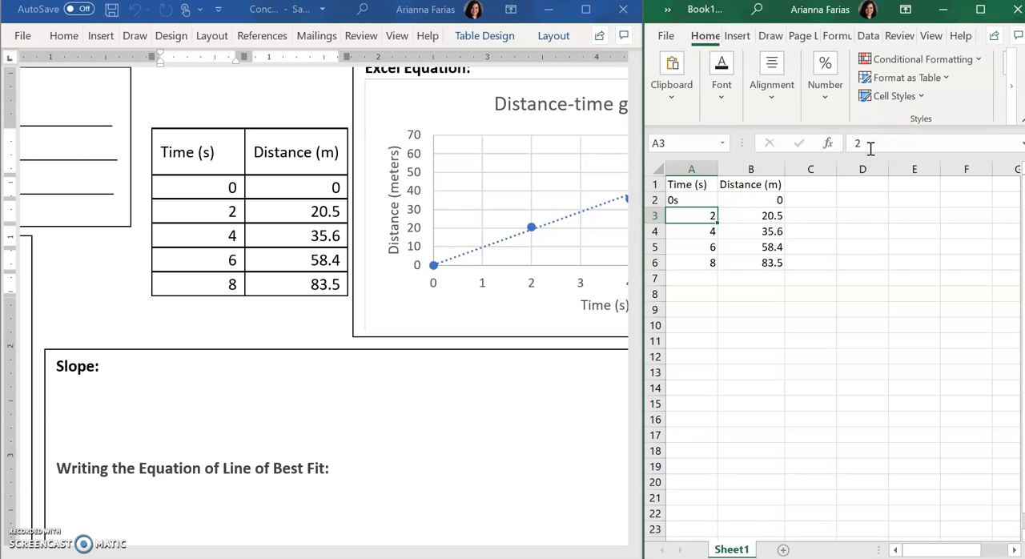
left_click(686, 200)
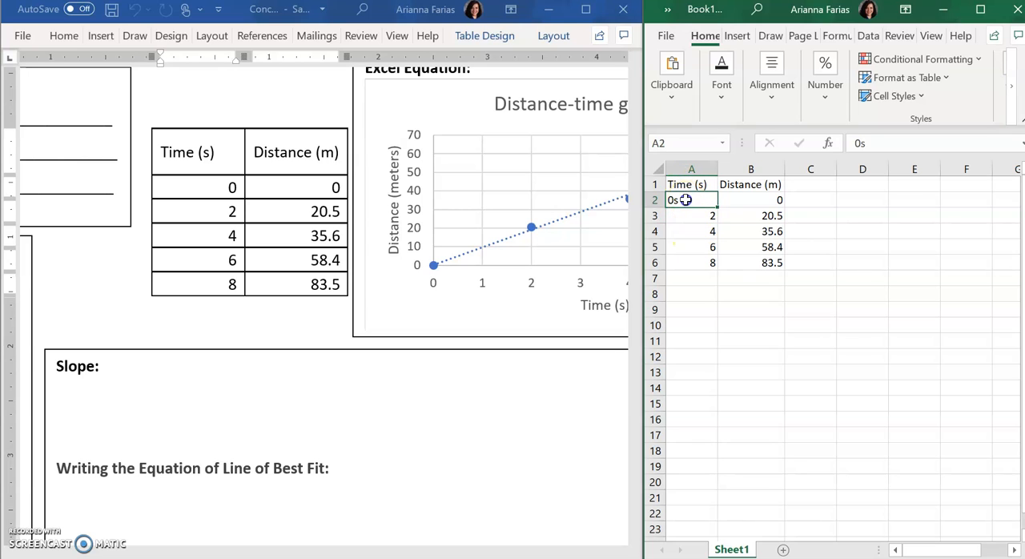
left_click(873, 142)
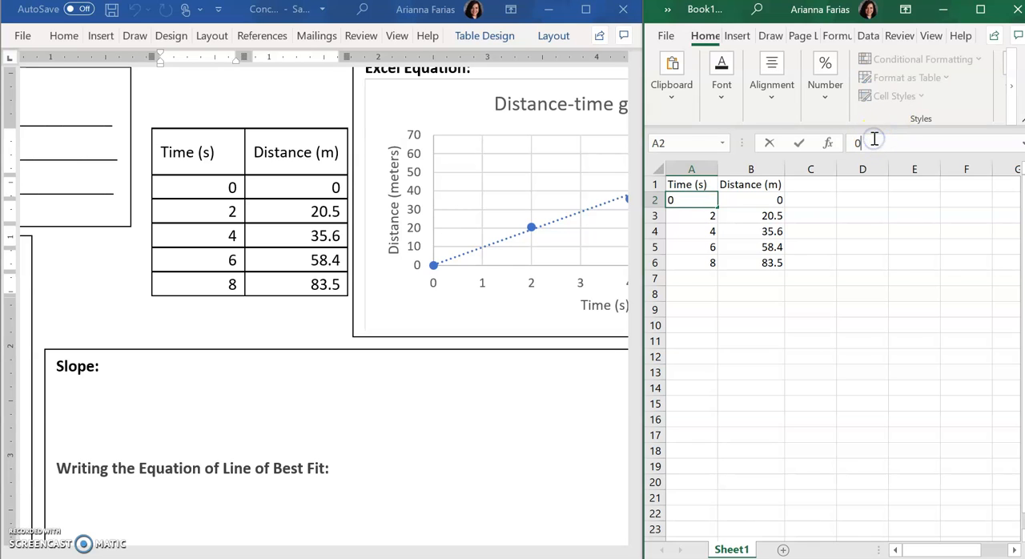
key("Return")
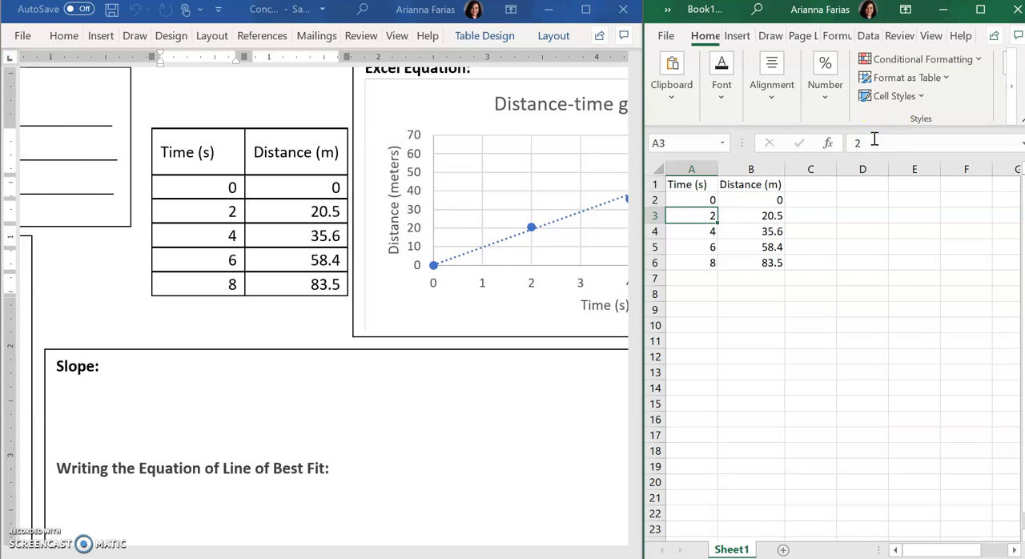
Step: Switch to the Word document and make graphing step 1, "Enter your table on Excel (Time is first)", bold
left_click(692, 183)
mouse_move(121, 535)
left_click(181, 548)
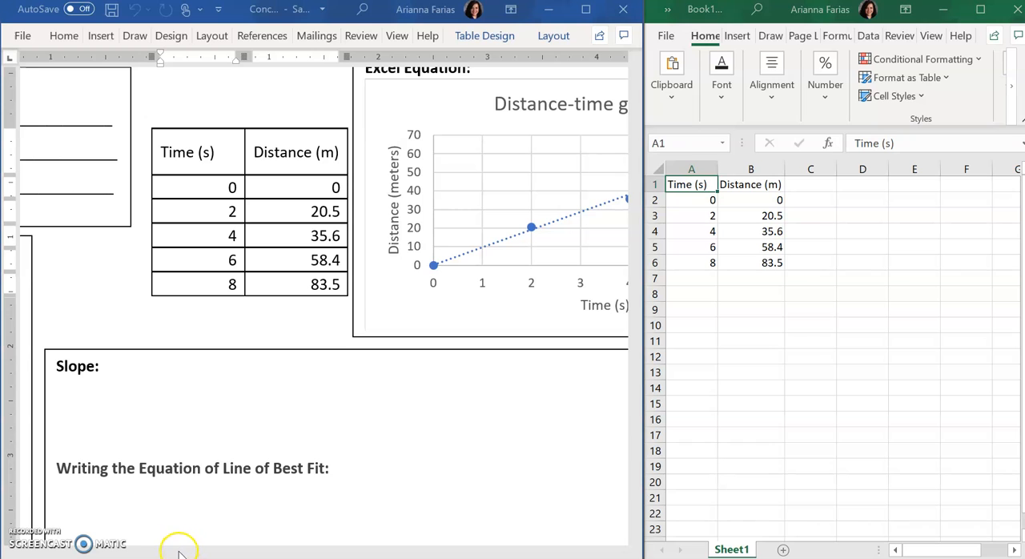
left_click_drag(286, 552, 136, 542)
left_click_drag(88, 287, 178, 304)
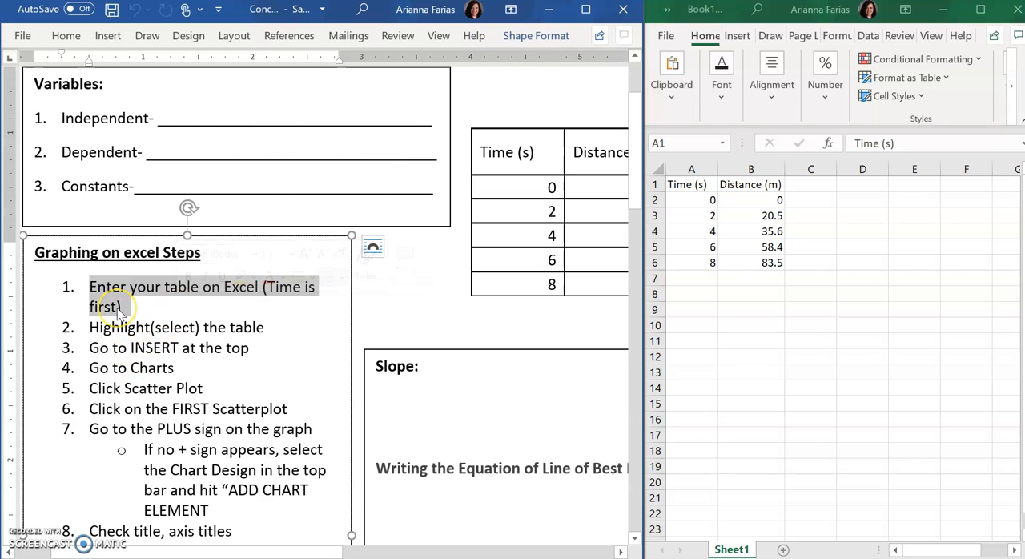
key("ctrl+b")
left_click(178, 347)
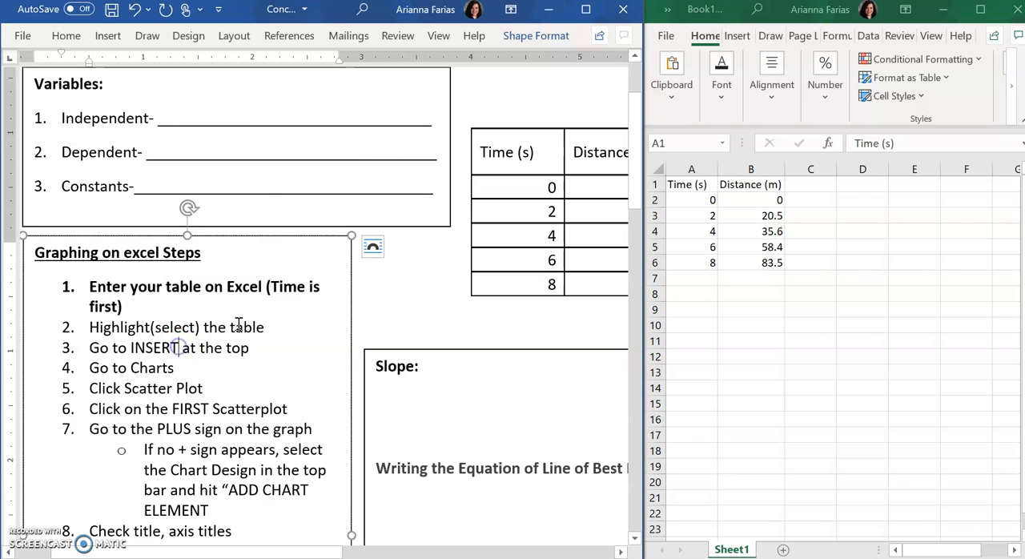
Step: Switch to Excel and select the whole data table A1:B6, including the Time and Distance headers
left_click(685, 188)
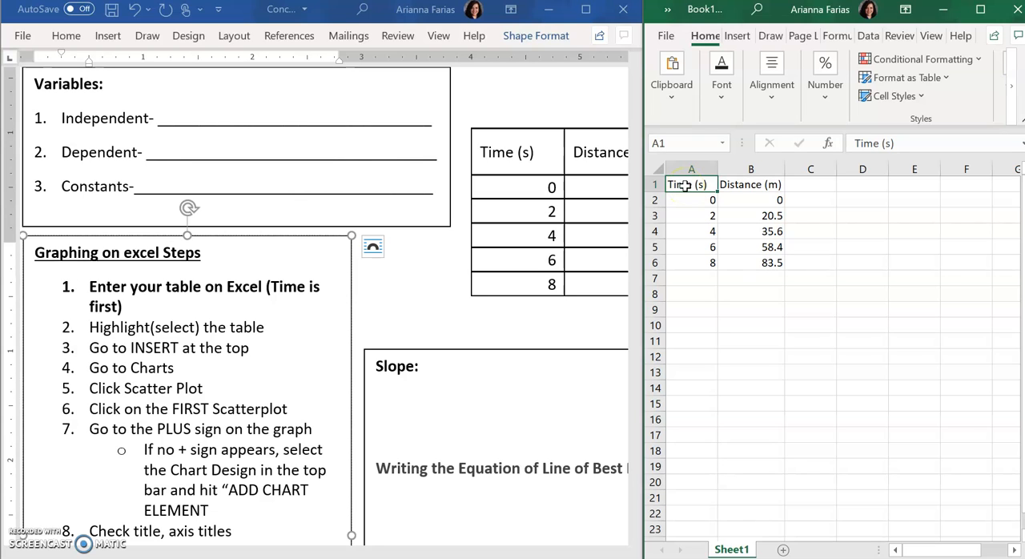
left_click_drag(686, 186, 753, 263)
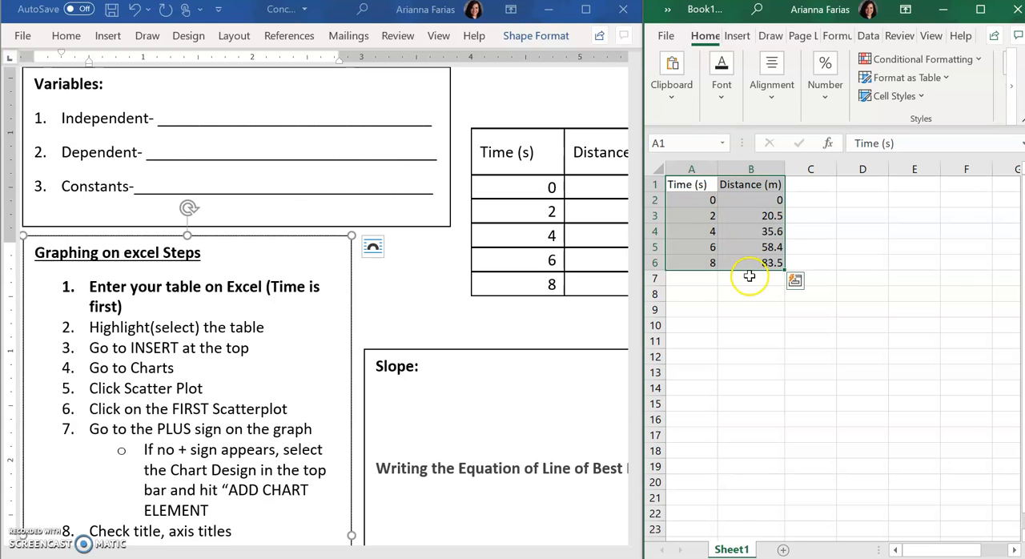
left_click_drag(749, 265, 698, 185)
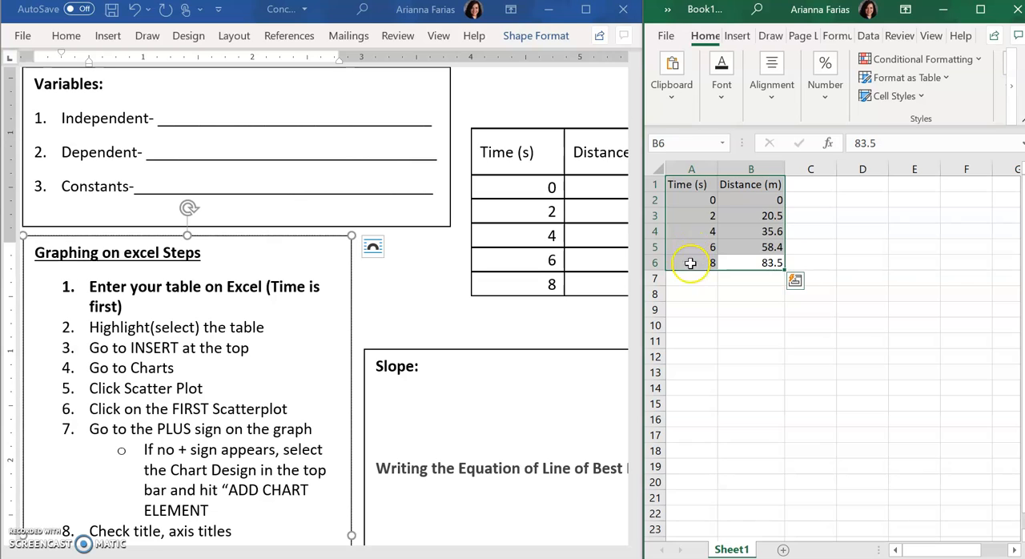
left_click(693, 267)
mouse_move(692, 269)
left_mouse_down()
mouse_move(723, 248)
mouse_move(687, 260)
left_mouse_up()
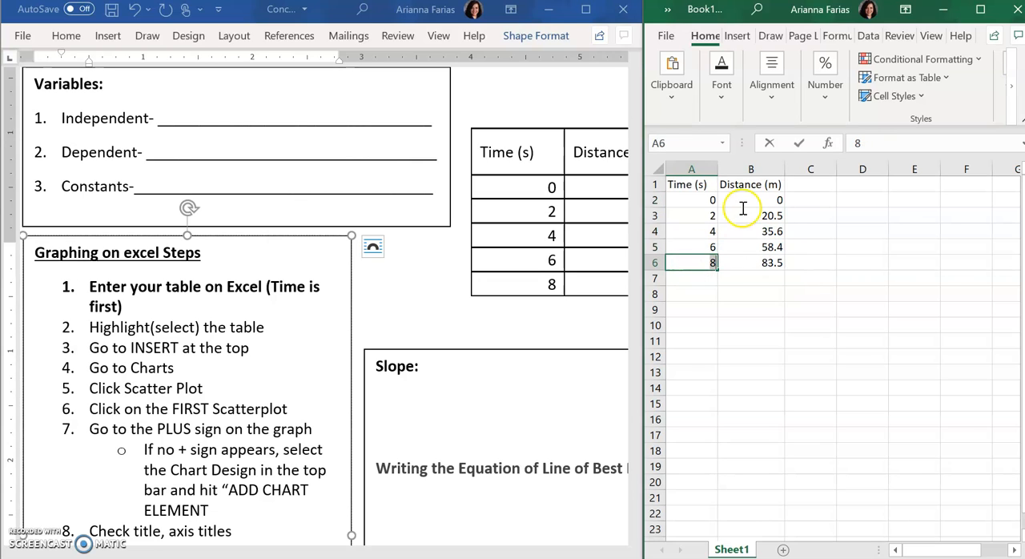
double_click(683, 262)
left_click(689, 290)
left_click_drag(695, 265, 773, 184)
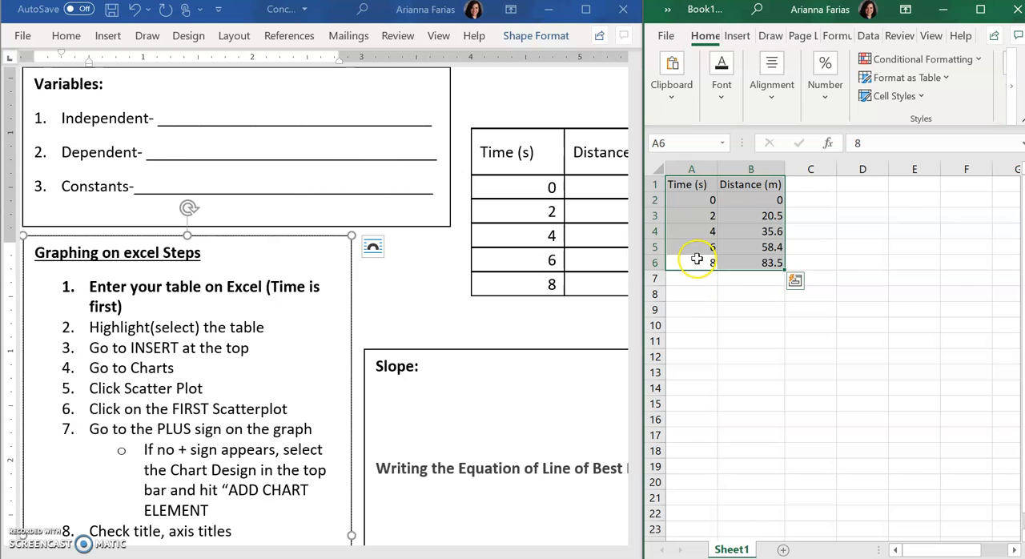
left_click(686, 184)
left_click_drag(687, 183, 768, 255)
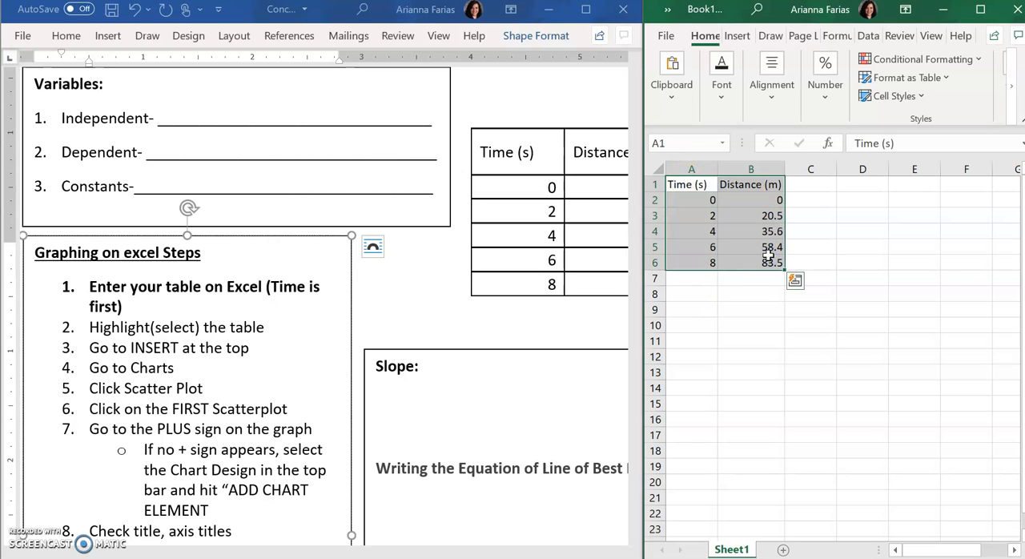
Step: Switch to the Word document and make graphing step 2, "Highlight(select) the table", bold
left_click(180, 346)
left_click_drag(92, 326, 268, 326)
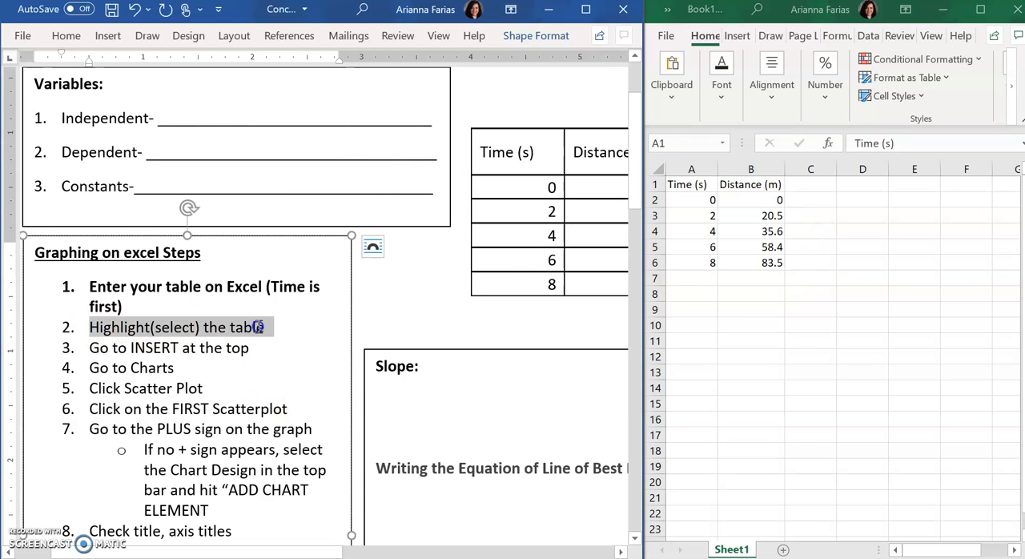
key("ctrl+b")
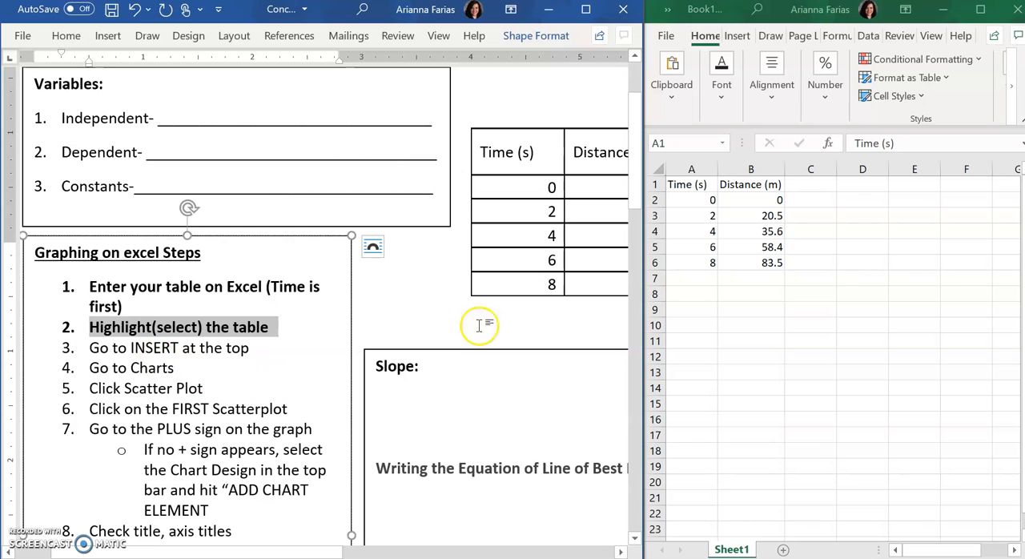
Step: Return to Excel and widen its window so it takes up more of the split screen than Word
left_click(683, 182)
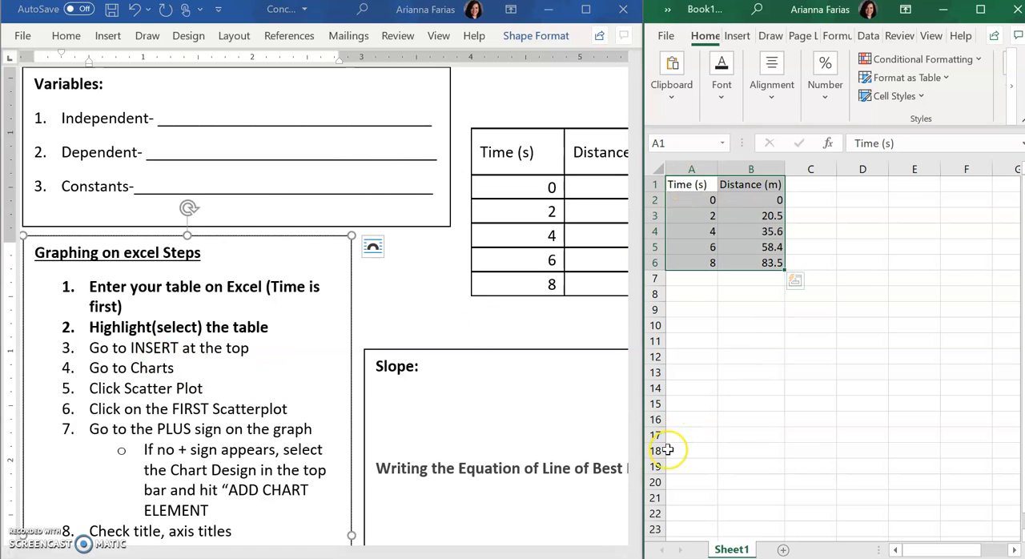
left_click_drag(638, 277, 394, 268)
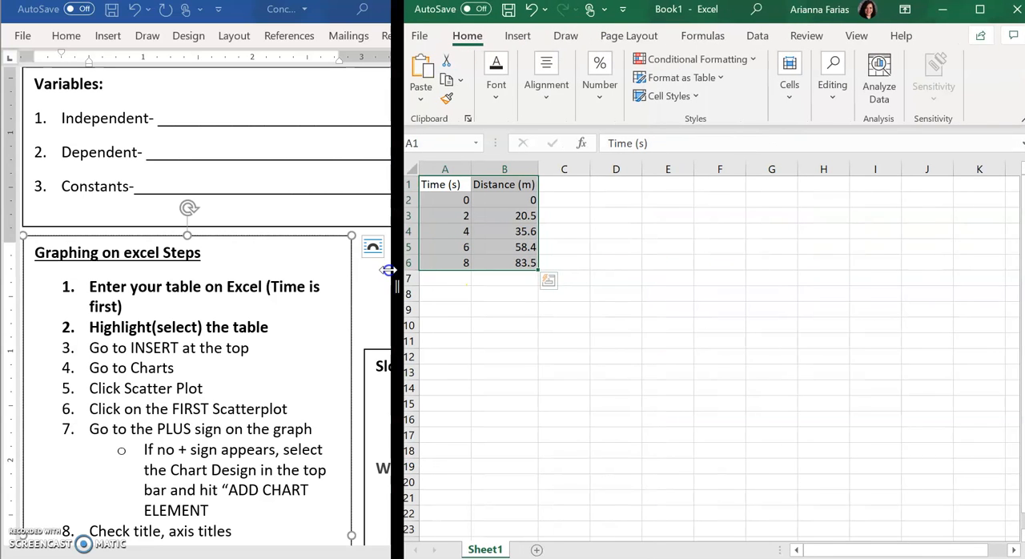
Step: Insert a markers-only Scatter chart from the selected table and move it clear of the data cells
left_click(514, 35)
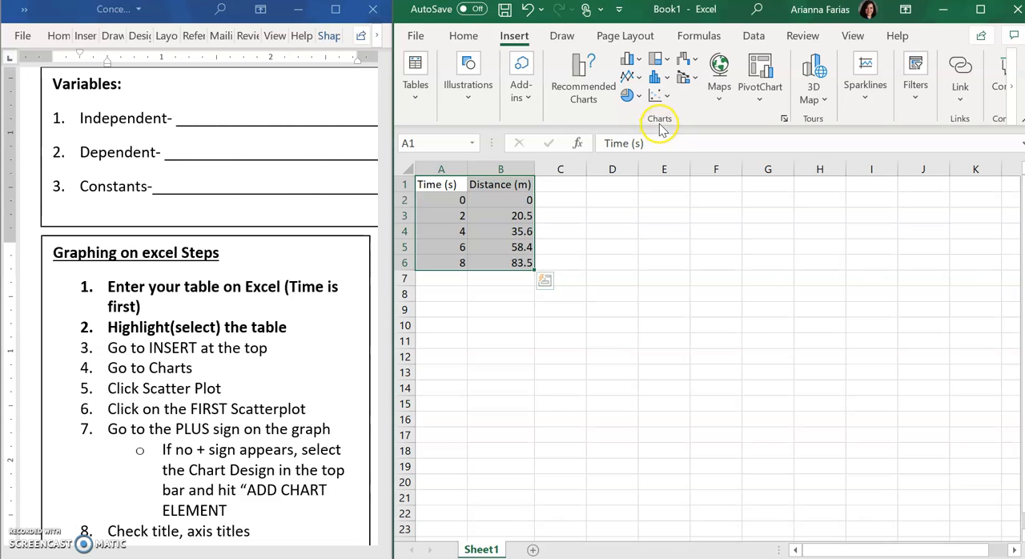
left_click(669, 95)
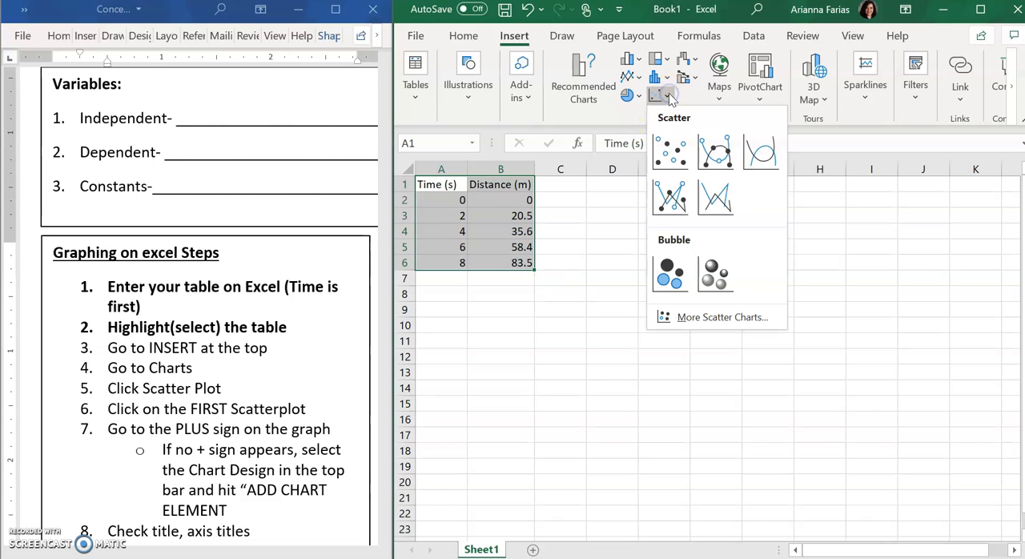
left_click(677, 161)
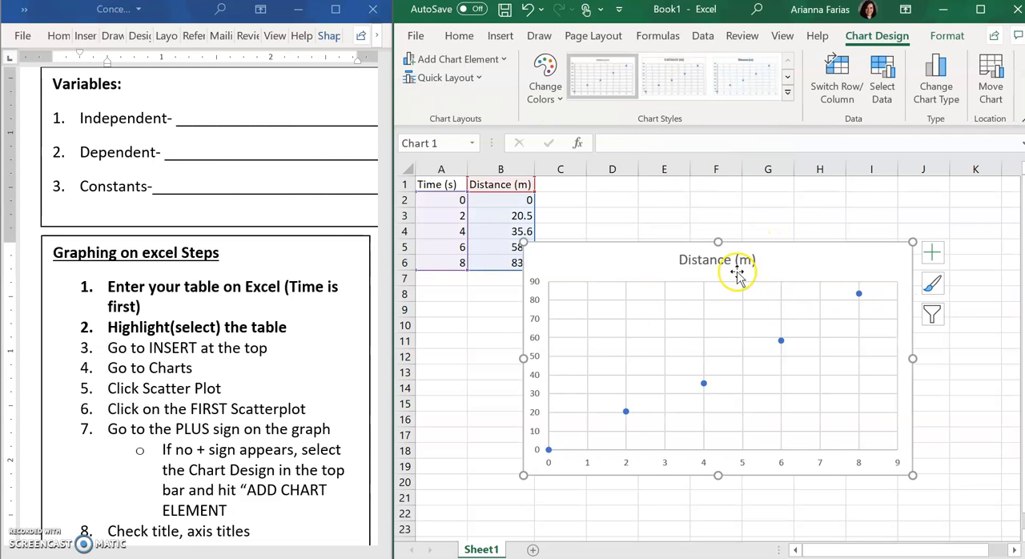
left_click_drag(647, 256, 684, 207)
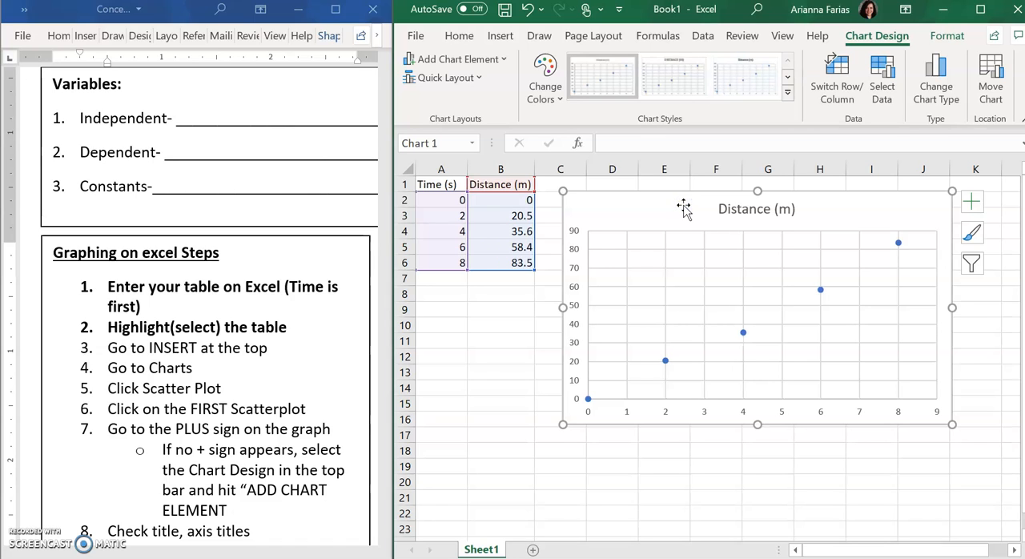
Step: Change the chart title to "Distance- Time Graph of Car"
left_click(762, 208)
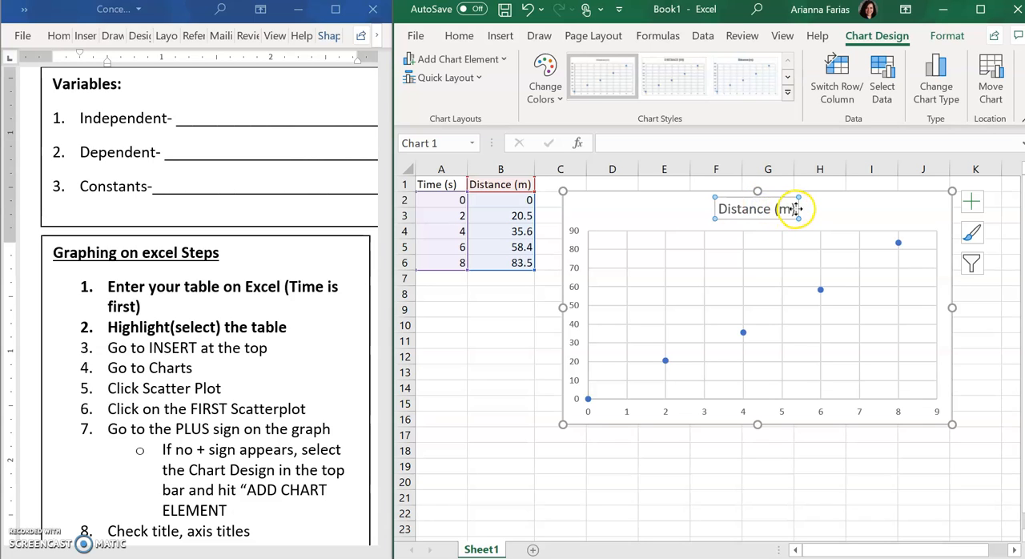
left_click(791, 209)
key("BackSpace")
key("BackSpace")
key("BackSpace")
key("BackSpace")
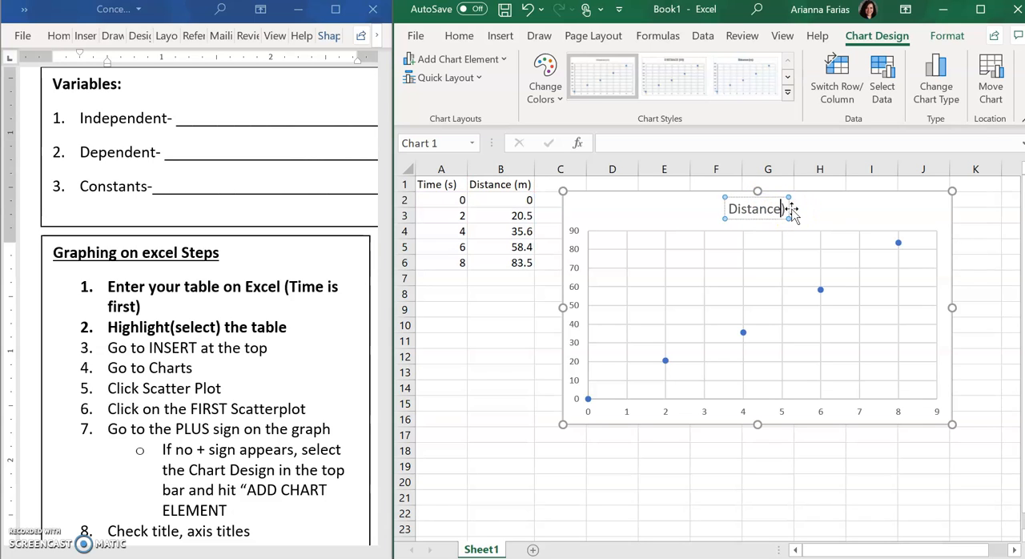
type("- Time")
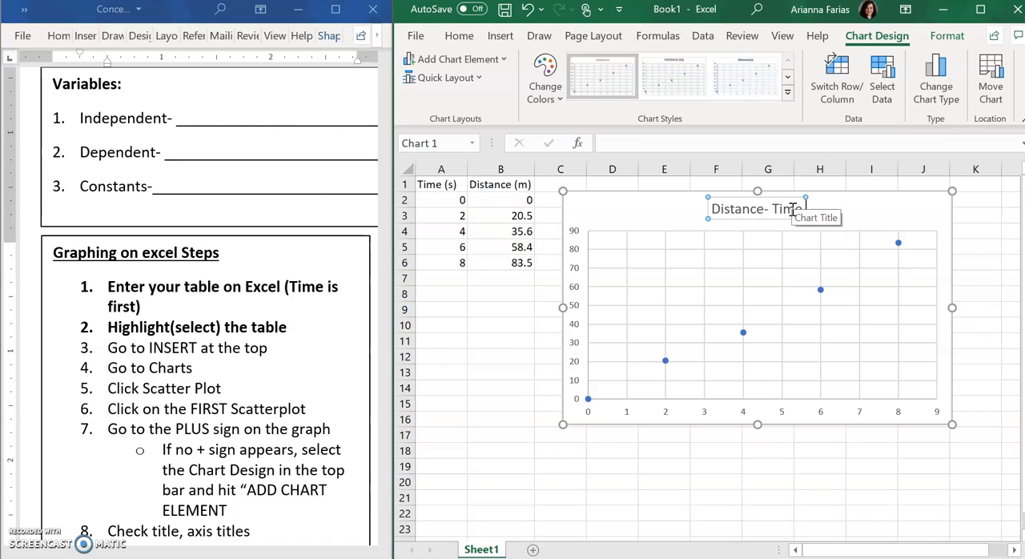
type(" Graph")
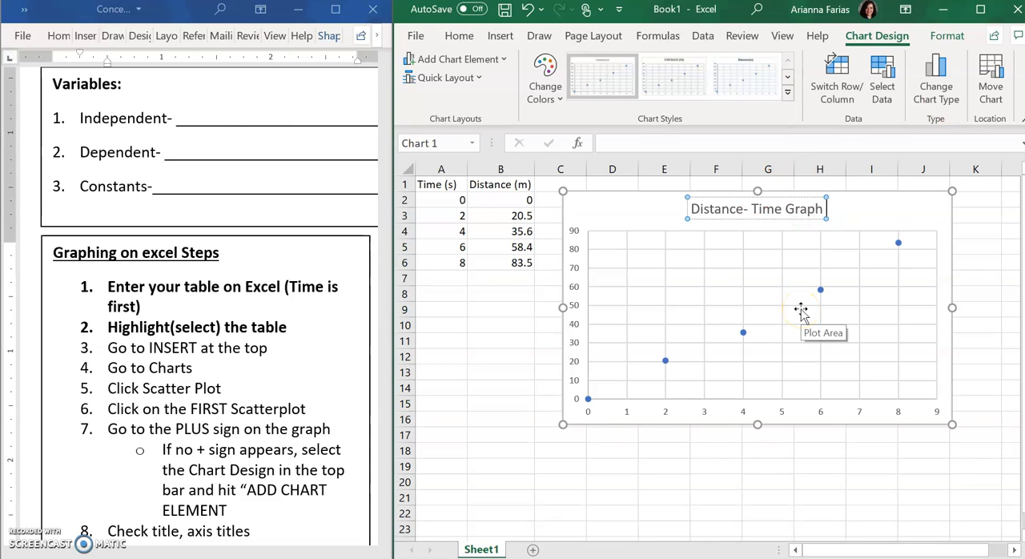
type("of")
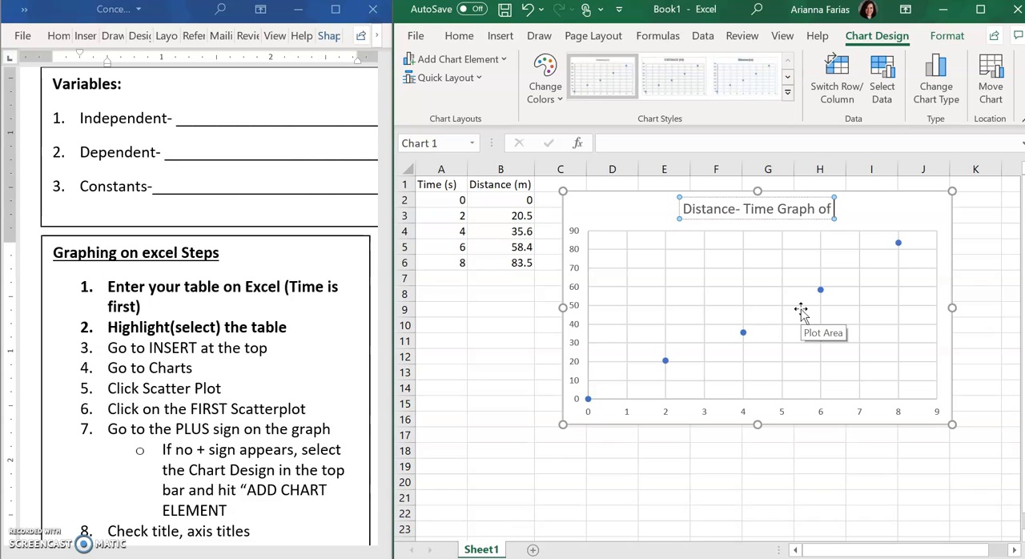
type(" Car")
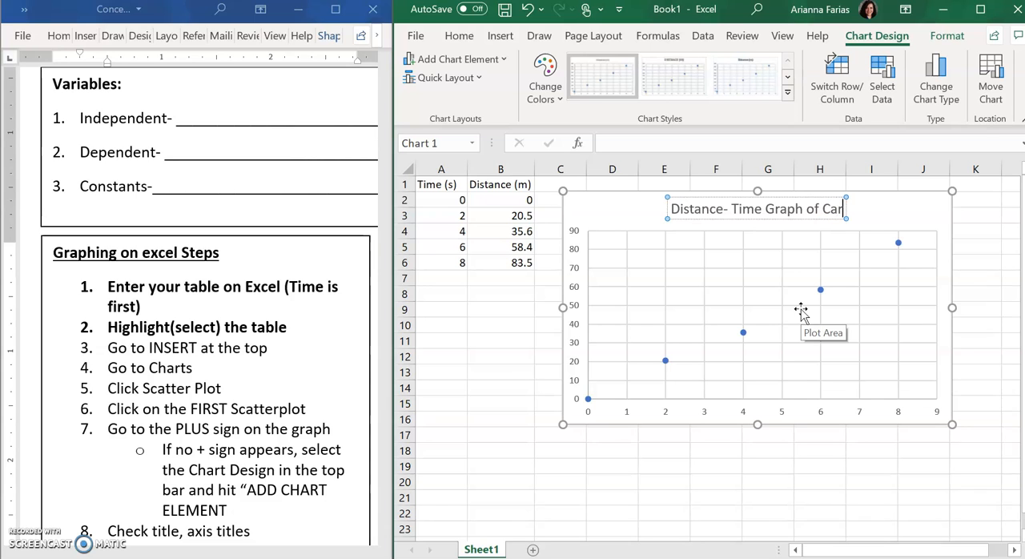
left_click(920, 201)
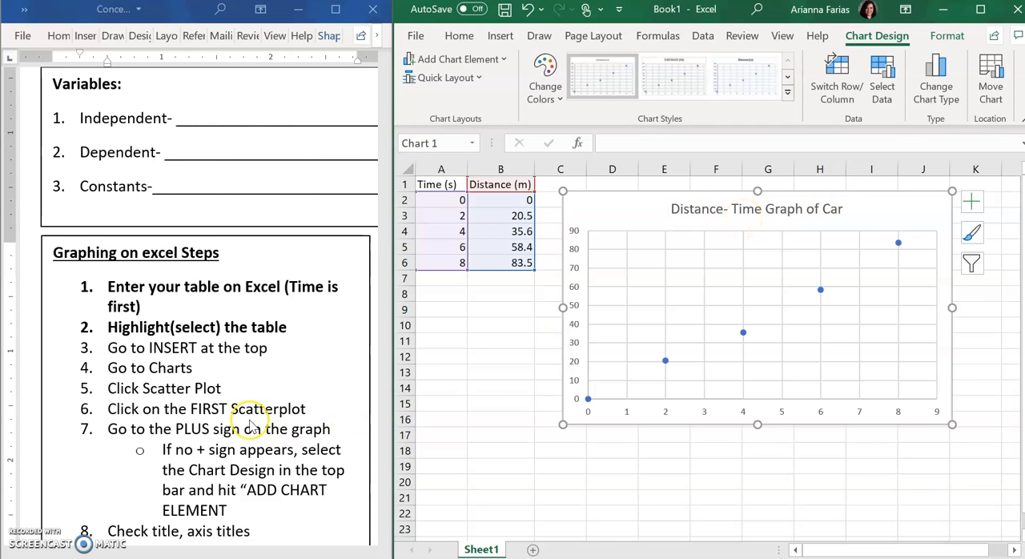
Step: Check the remaining graphing steps in the worksheet and add axis titles to the scatter chart
scroll(250, 427, "down", 3)
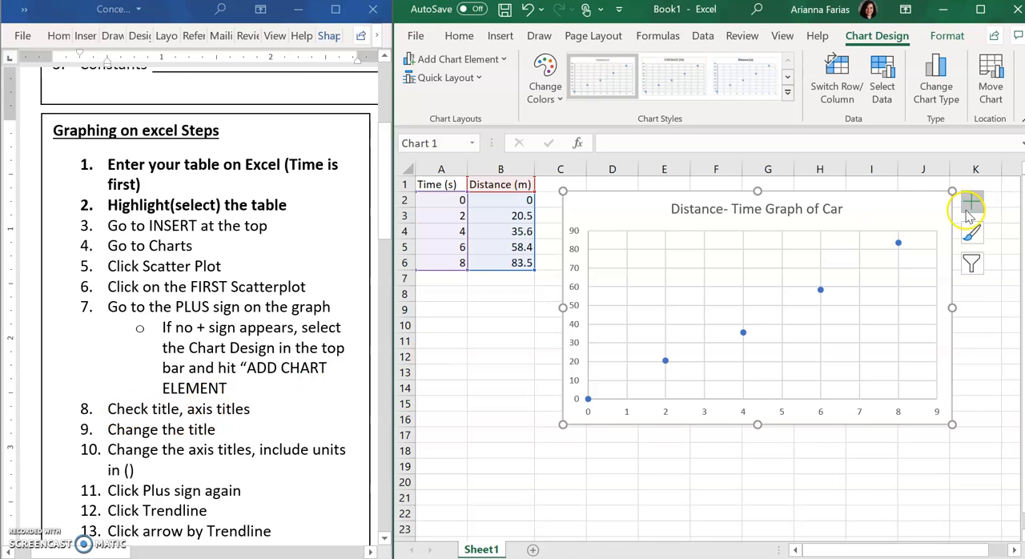
left_click(972, 201)
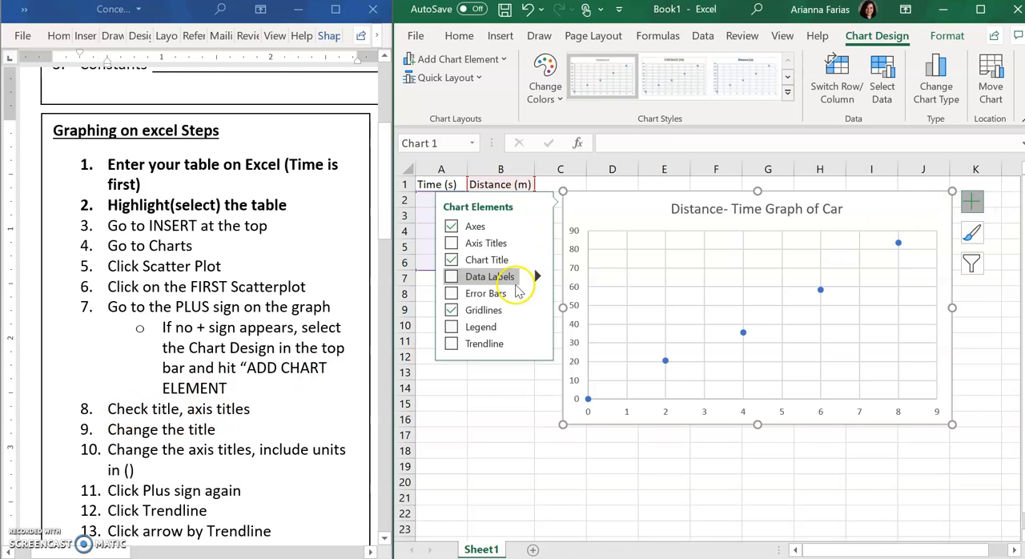
left_click(451, 244)
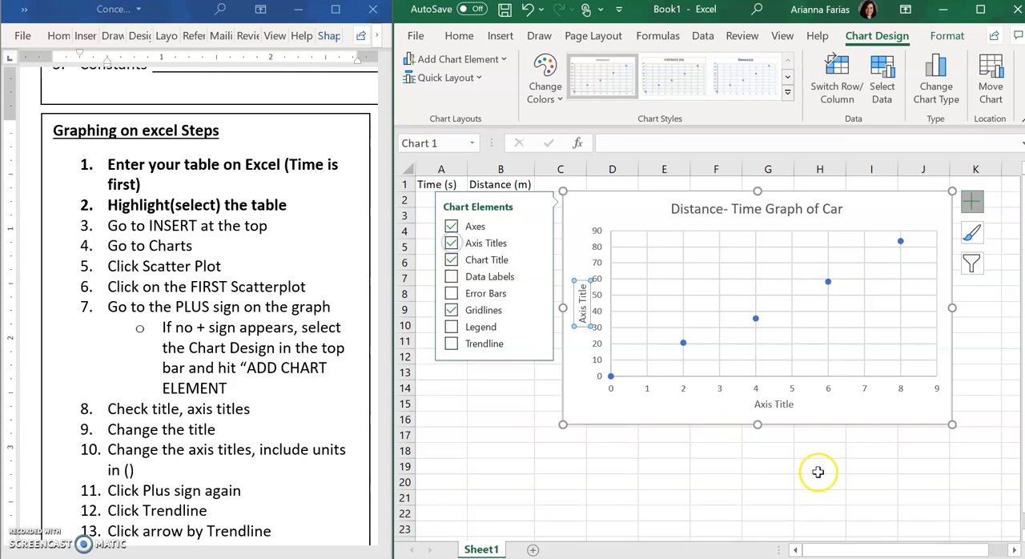
left_click(788, 406)
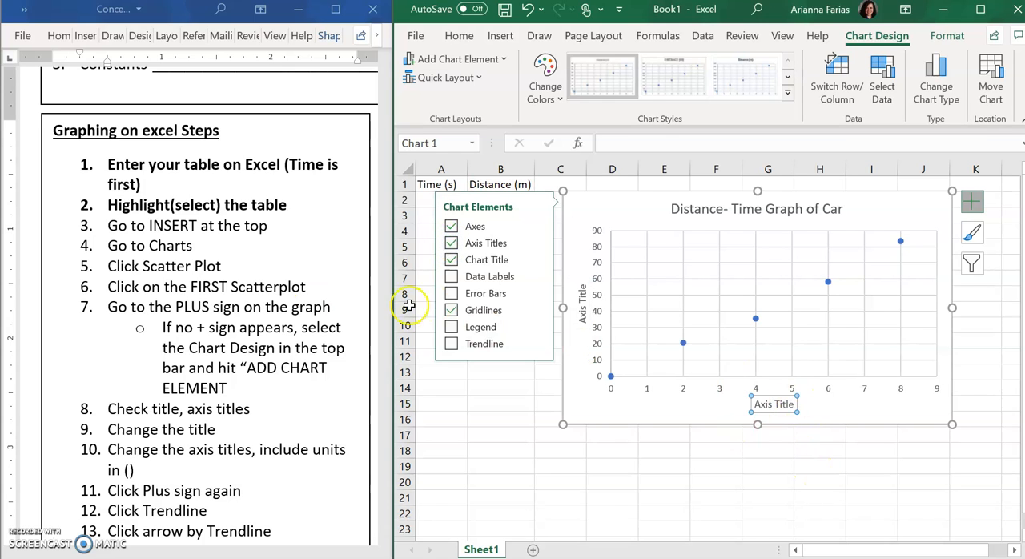
left_click(635, 457)
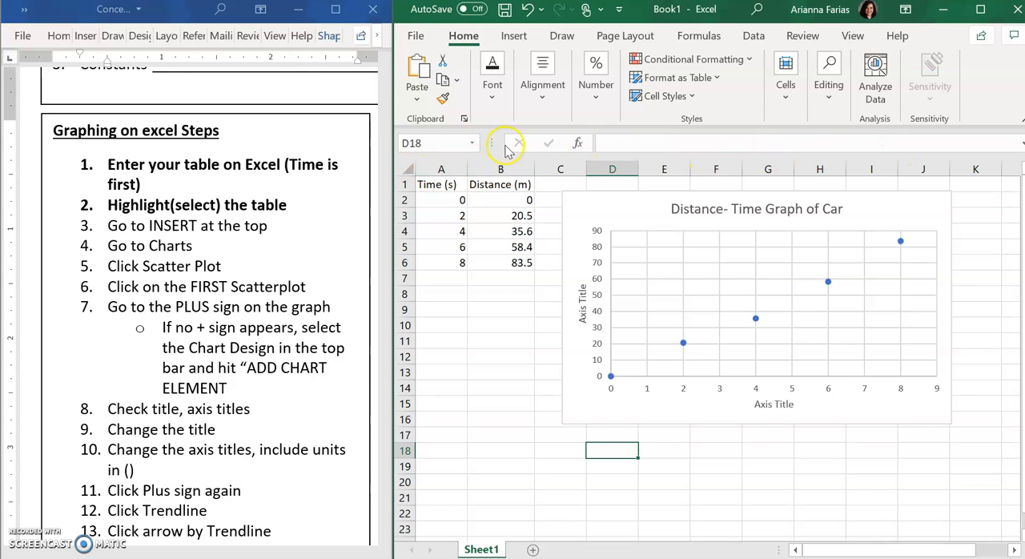
Step: Set the horizontal axis title to "Time (seconds)", matching the variable in column A
left_click_drag(451, 189, 497, 258)
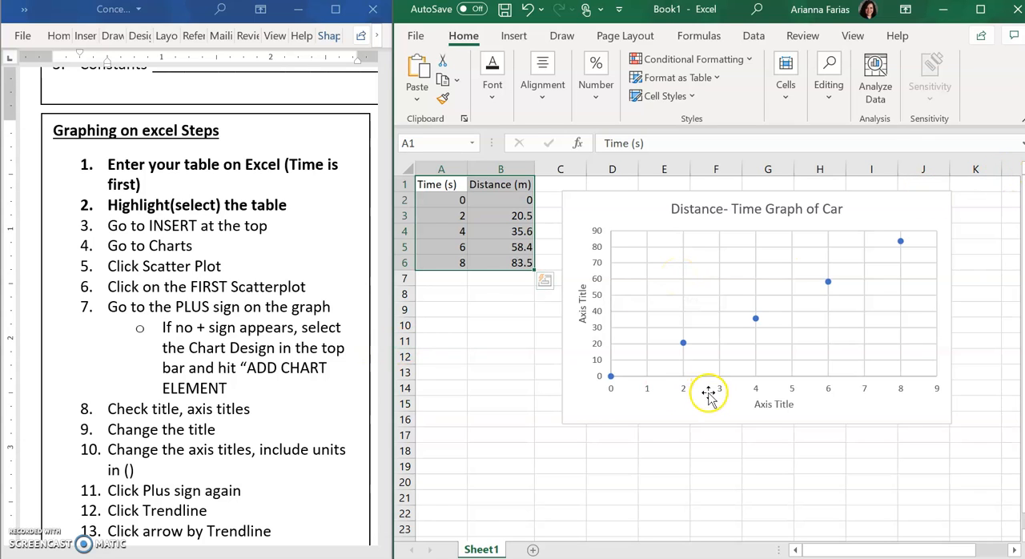
left_click(437, 166)
left_click(731, 406)
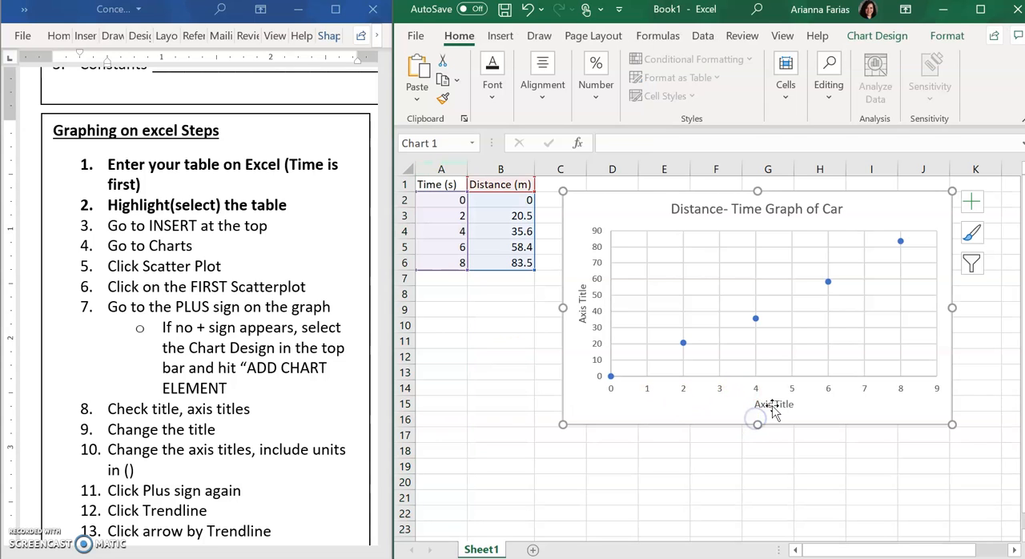
left_click(770, 405)
left_click(436, 167)
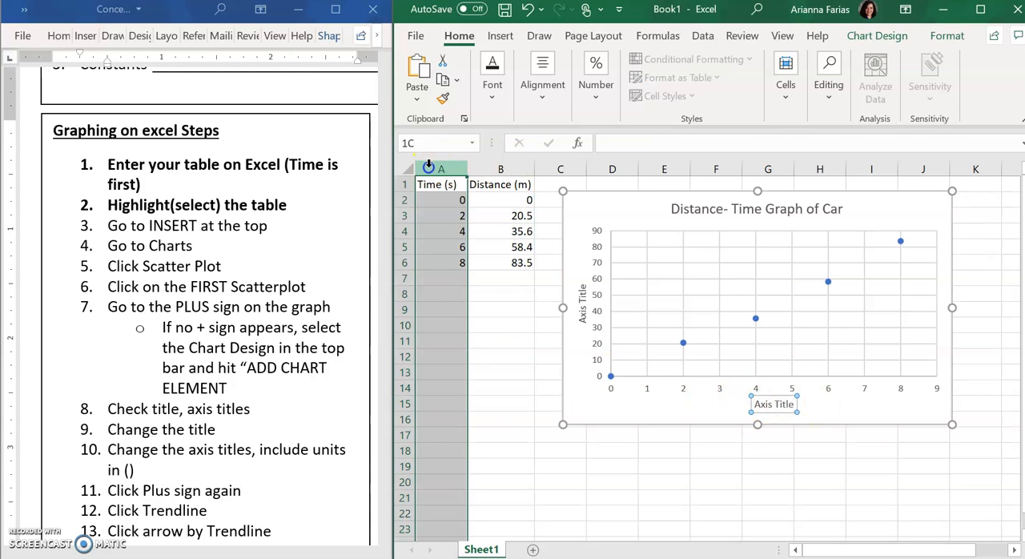
left_click(790, 403)
left_click_drag(790, 403, 750, 405)
type("Time (secons")
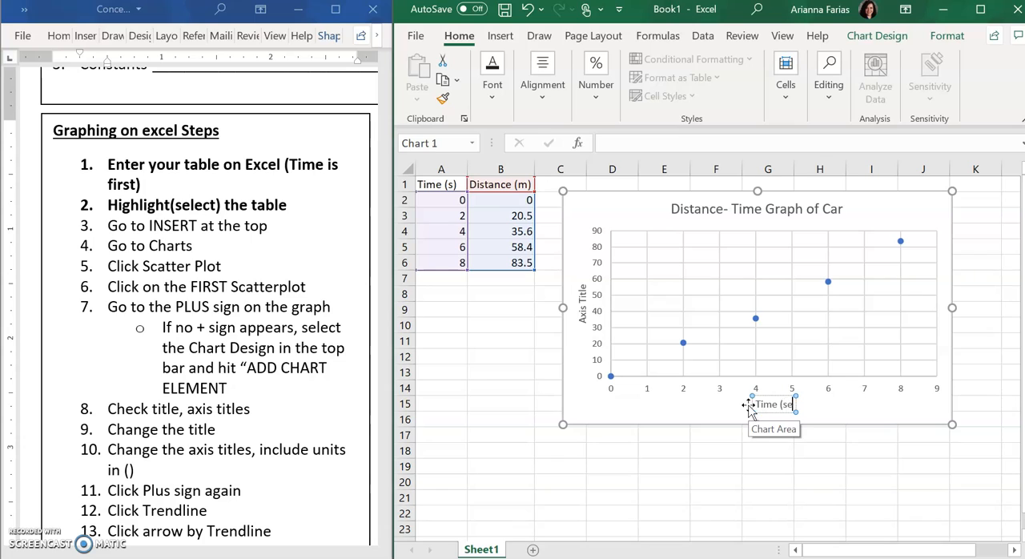
key("BackSpace")
type("d")
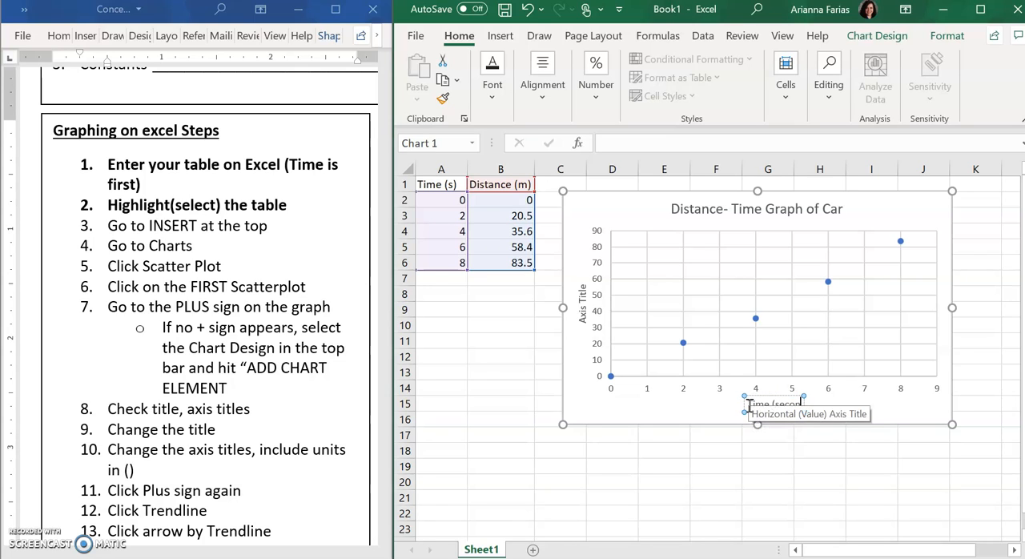
type("s)")
Step: Set the vertical axis title to "Distance (meters)", matching the variable in column B
left_click(445, 166)
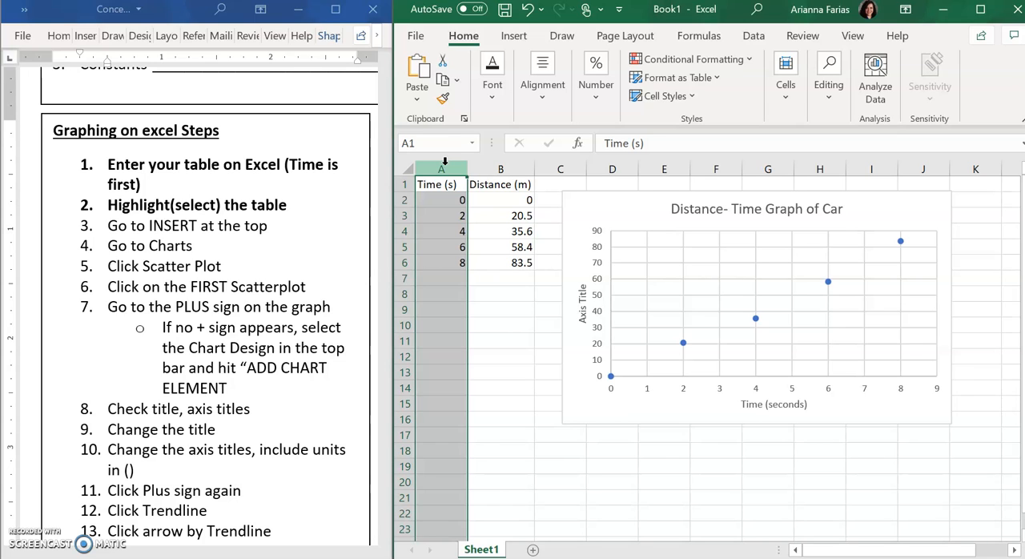
left_click(501, 186)
left_click(498, 166)
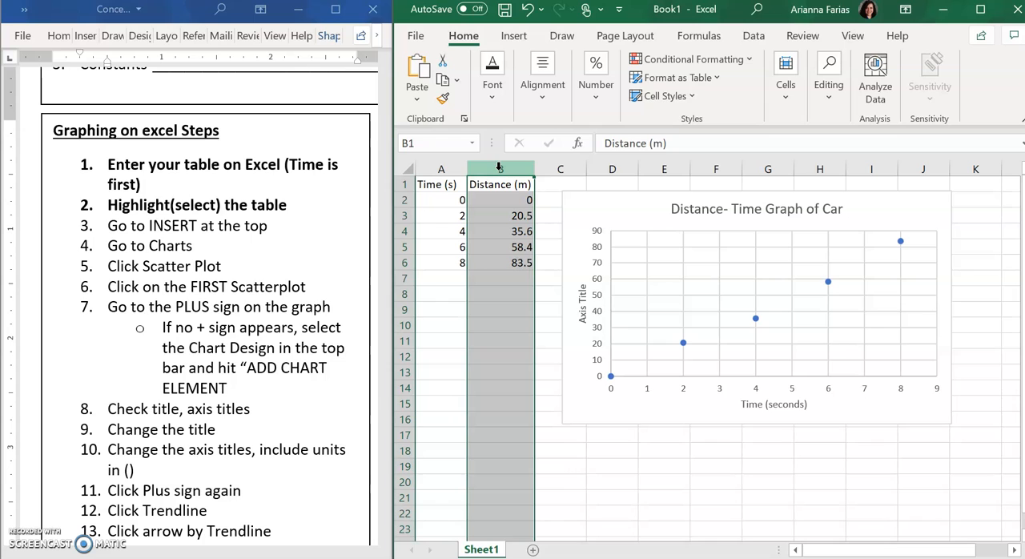
left_click(585, 296)
left_click(586, 288)
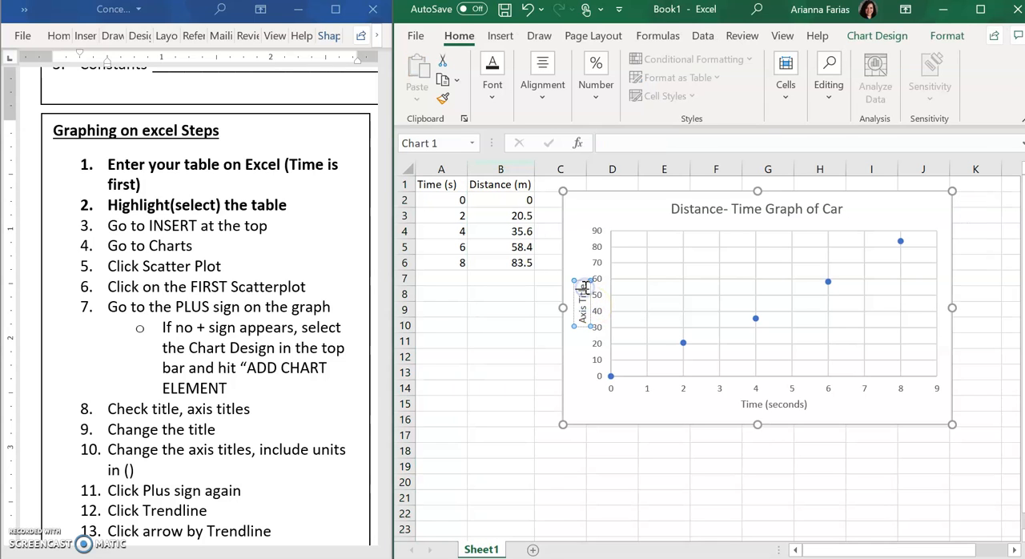
key("BackSpace")
key("BackSpace")
key("BackSpace")
key("BackSpace")
key("BackSpace")
key("BackSpace")
key("BackSpace")
key("BackSpace")
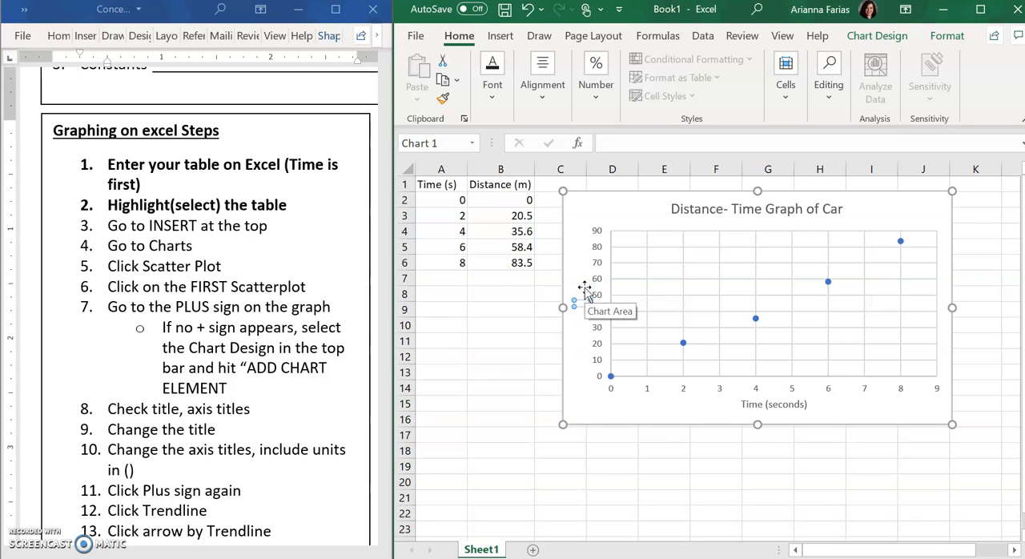
type("Distance")
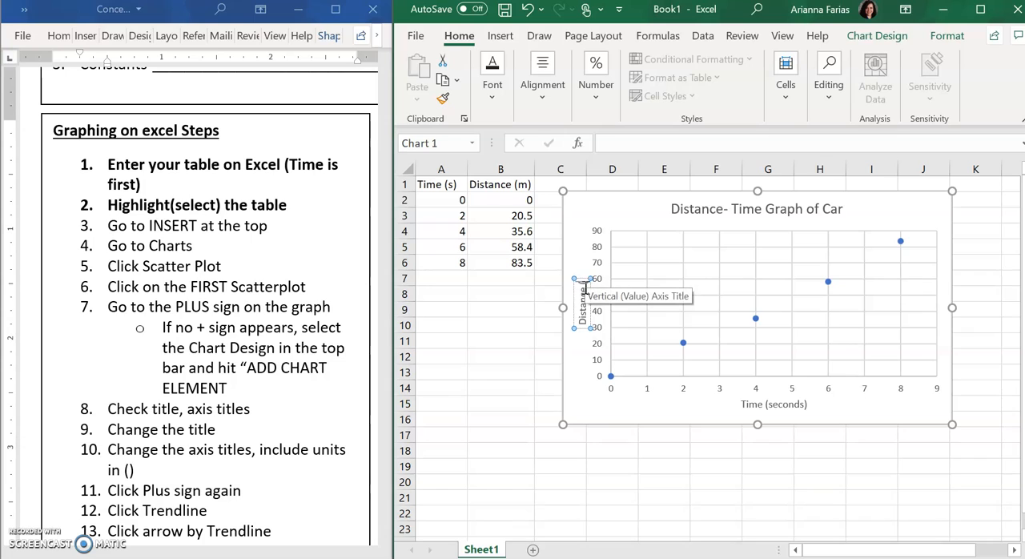
type(" (m)ters)")
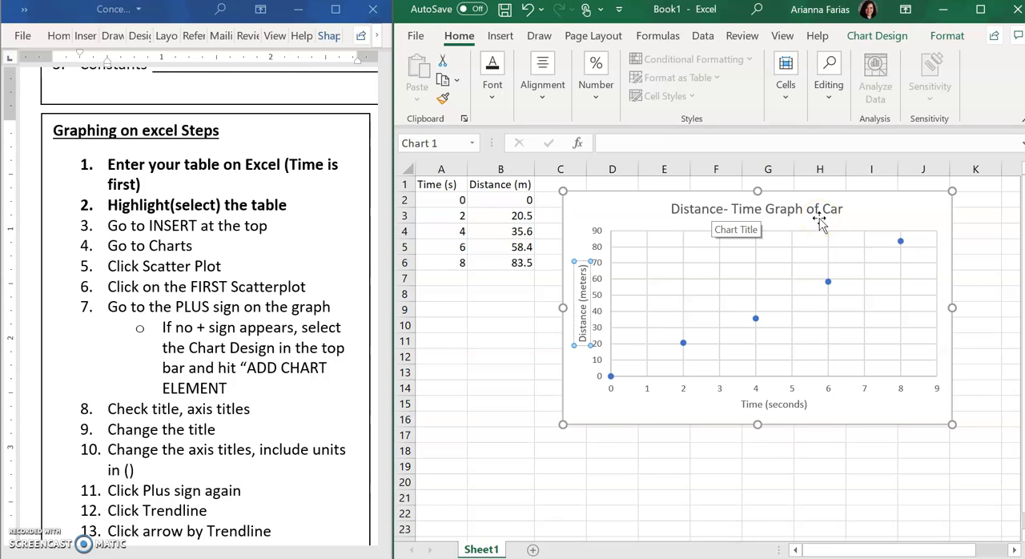
Step: Add a linear trendline to the scatter chart through its additional trendline options and bring up the forecast and intercept settings
left_click(917, 223)
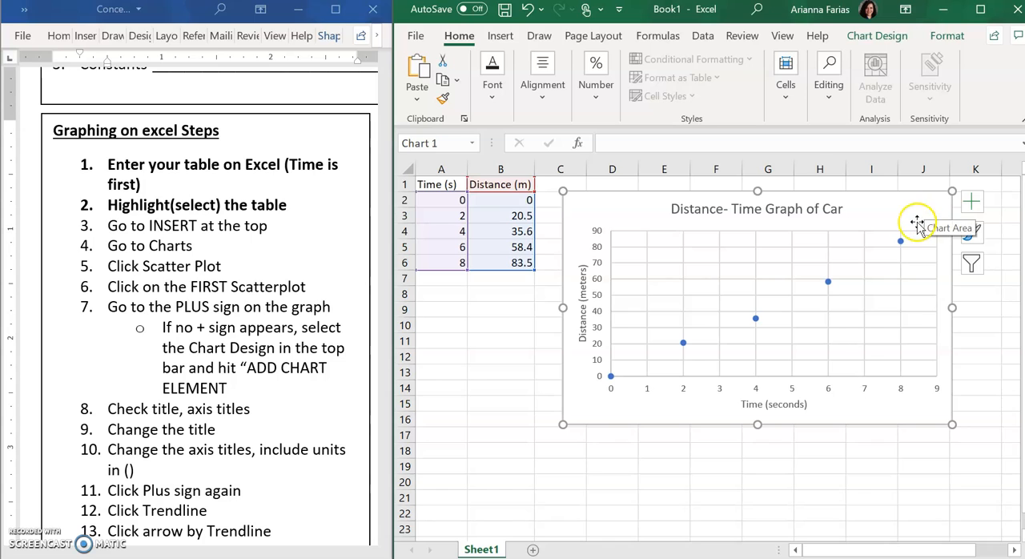
left_click(972, 202)
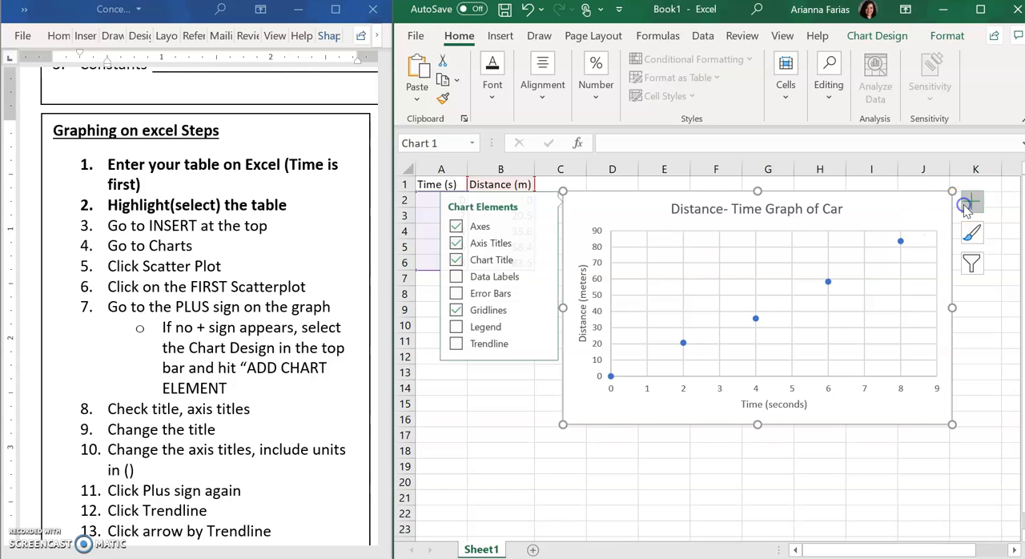
left_click(477, 346)
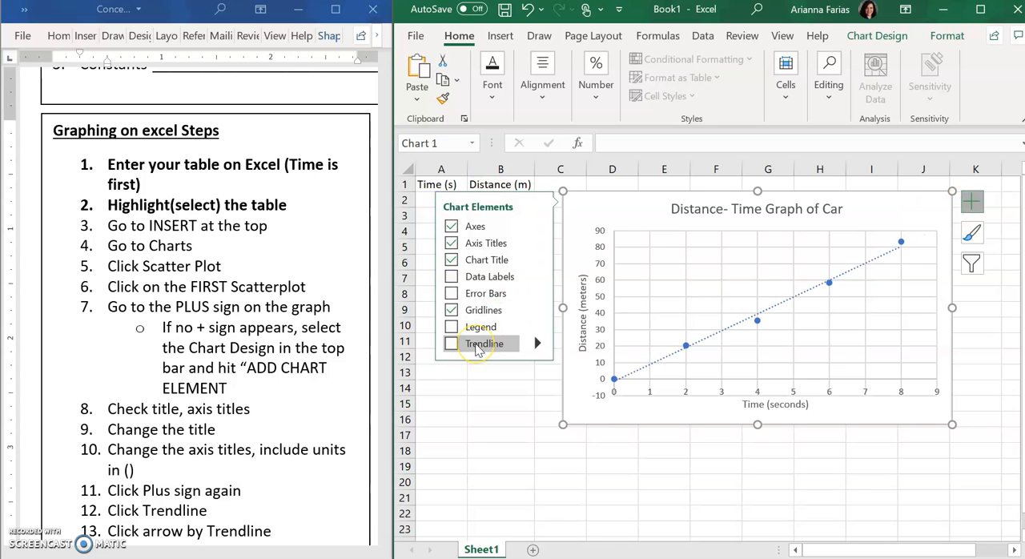
left_click(537, 343)
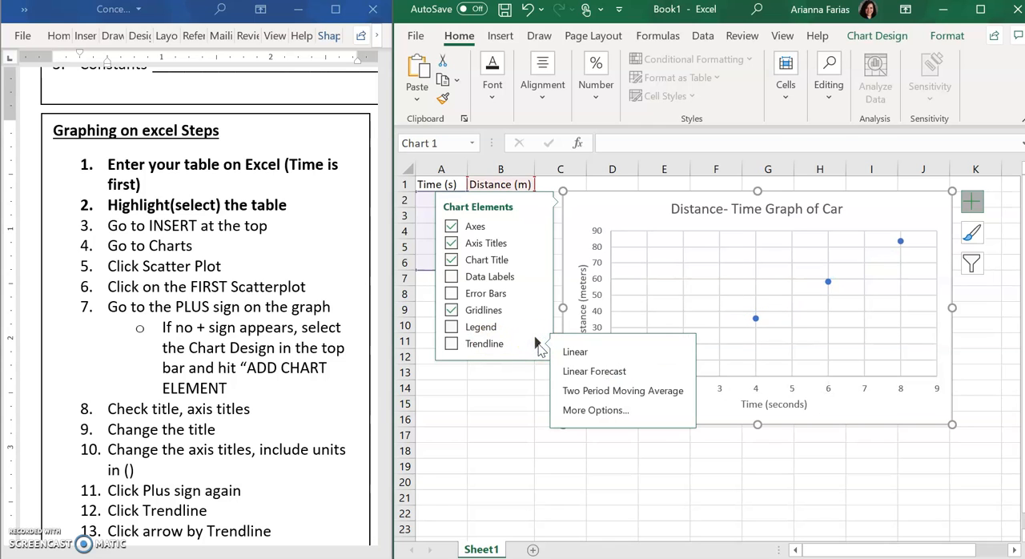
left_click(598, 412)
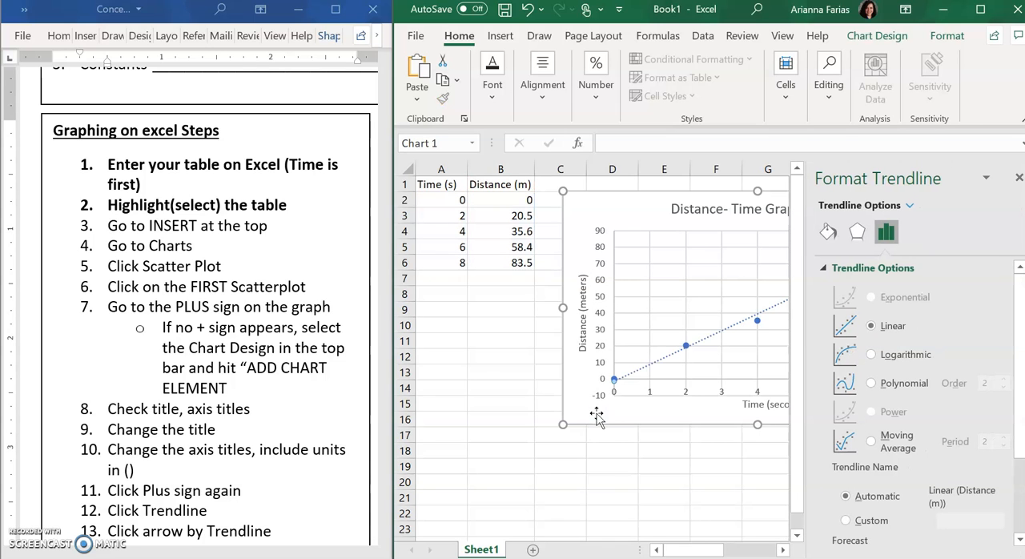
scroll(910, 455, "down", 3)
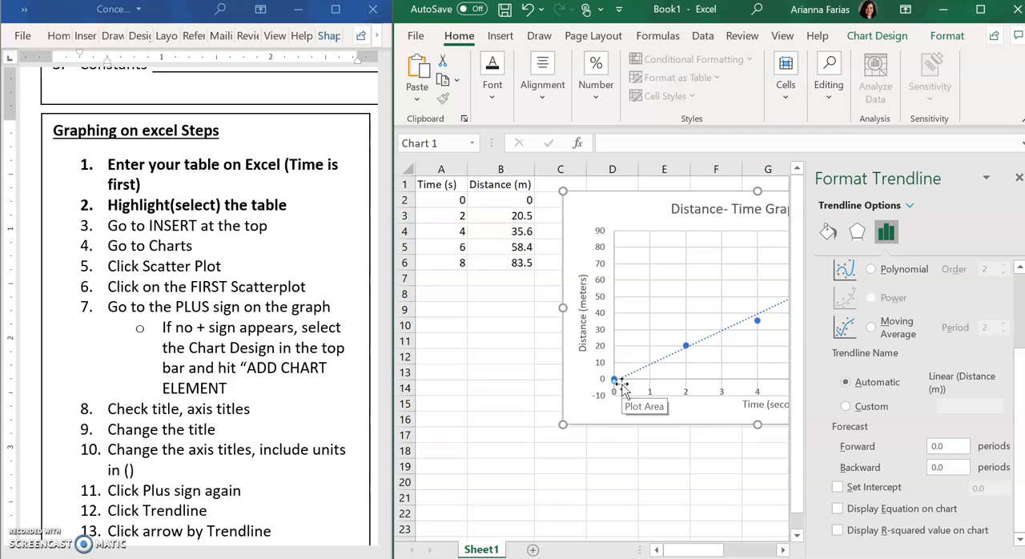
Step: Reopen the additional trendline options, set the linear trendline's intercept to 0.0 and display its equation on the chart
left_click_drag(434, 198, 521, 187)
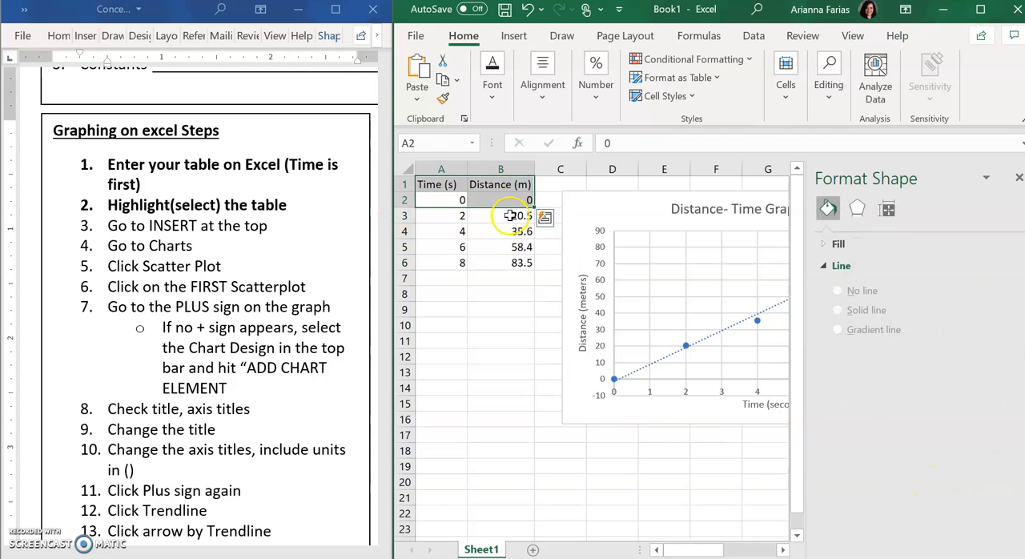
left_click(495, 186)
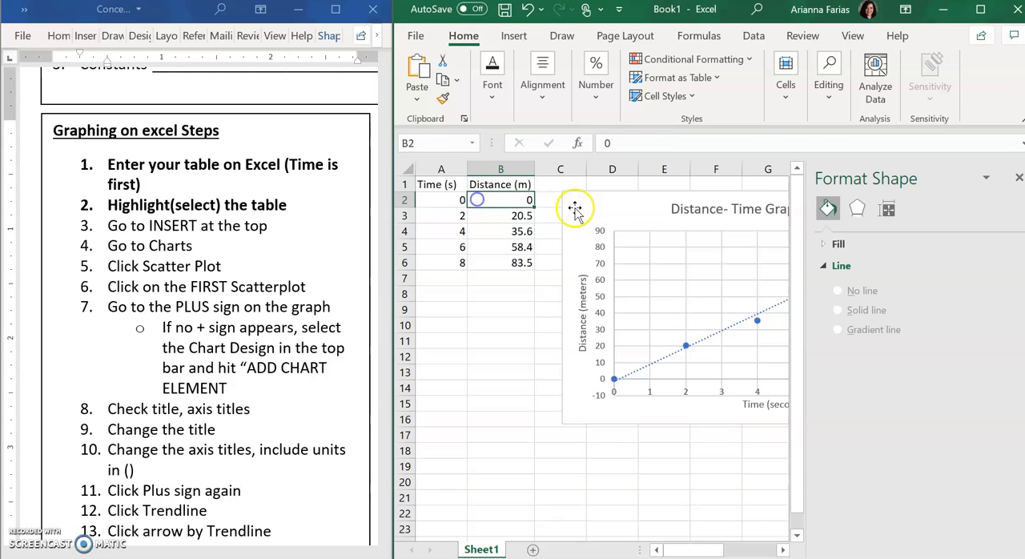
left_click(643, 216)
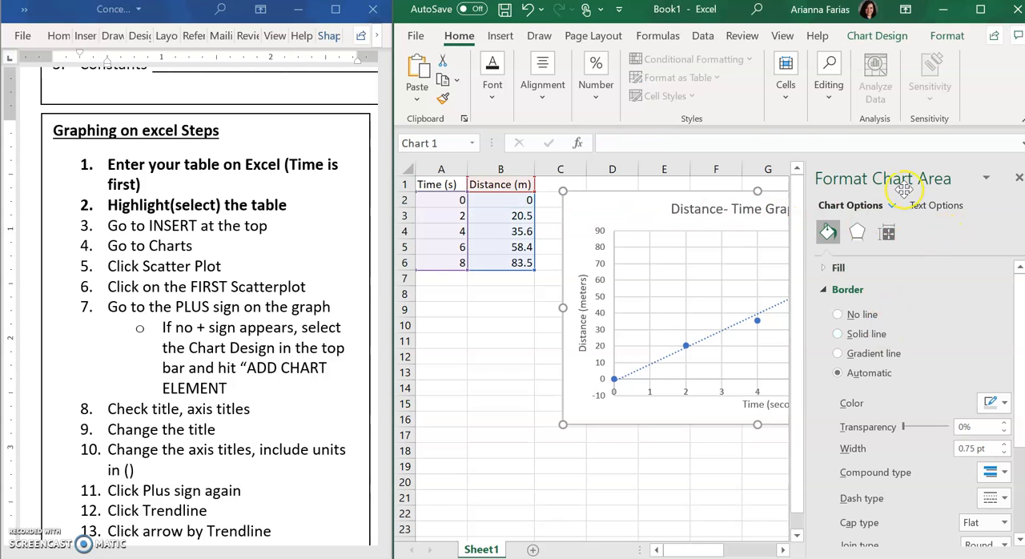
left_click(624, 205)
left_click(749, 201)
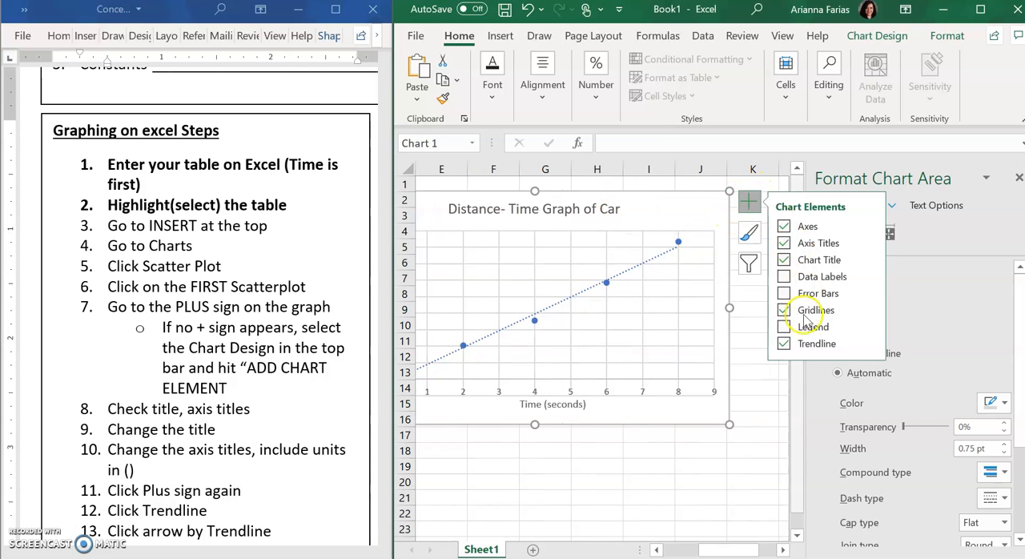
left_click(872, 342)
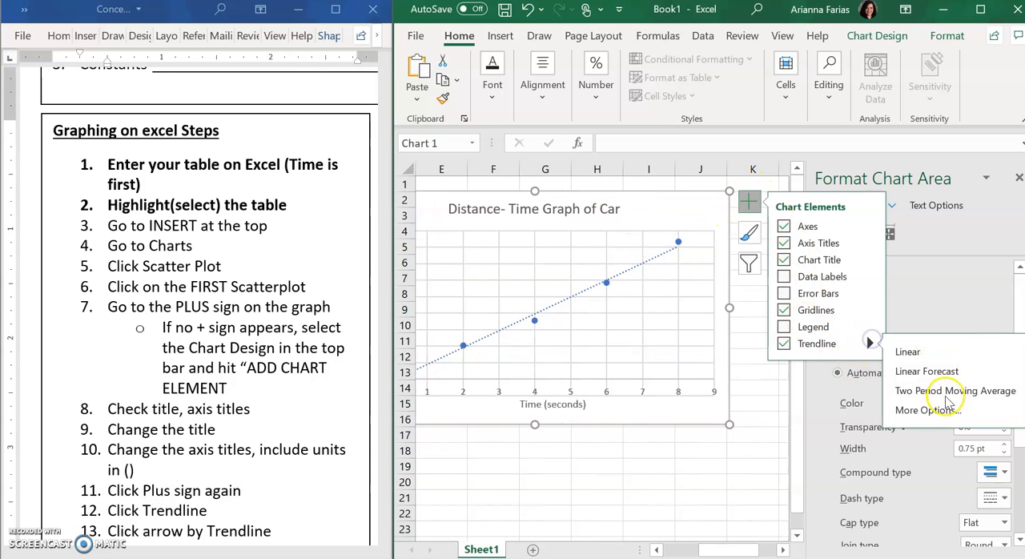
left_click(892, 412)
left_click(886, 232)
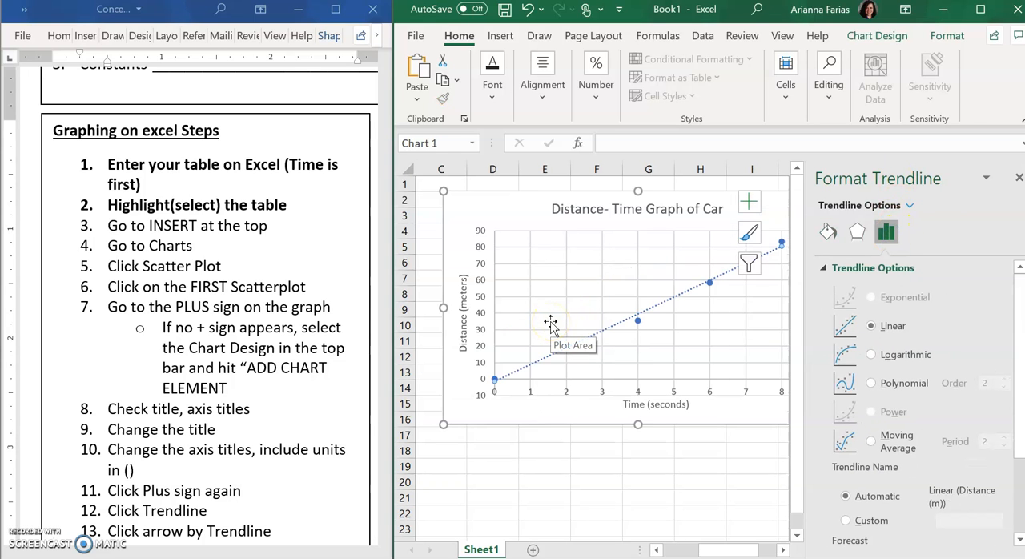
scroll(911, 437, "down", 3)
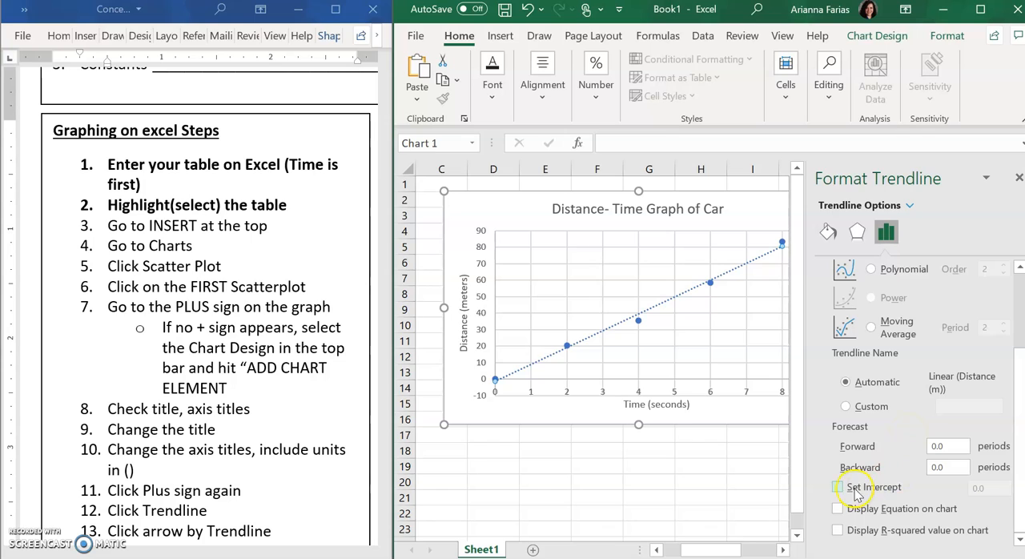
left_click(838, 487)
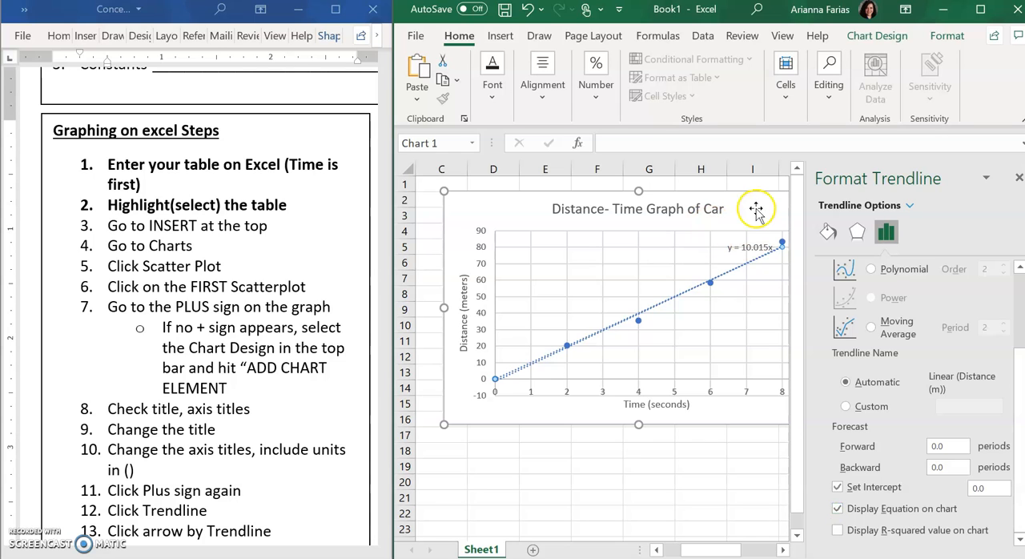
Step: Move the trendline equation label out of the plot area to the blank space beside the chart title
left_click_drag(751, 207, 727, 196)
left_click(728, 233)
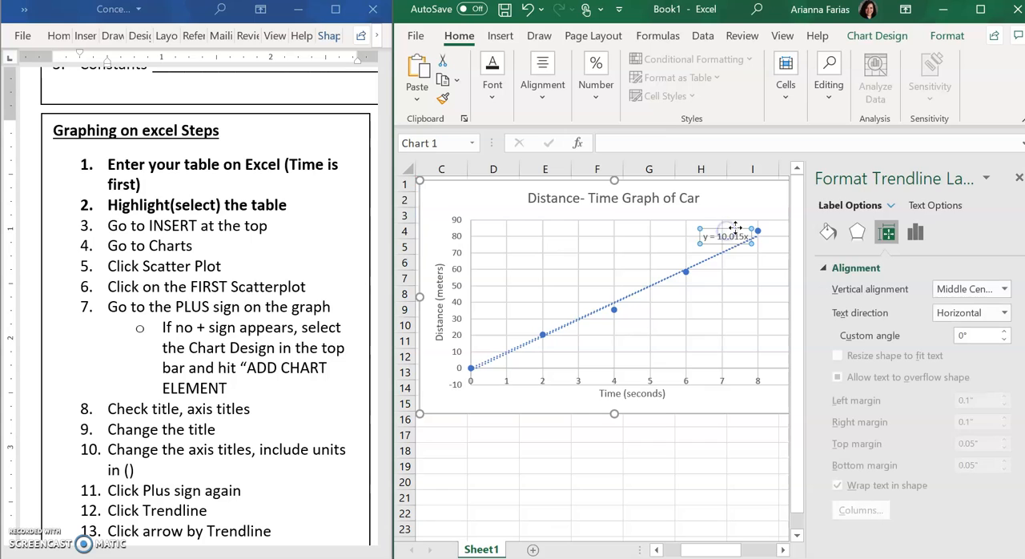
left_click(736, 227)
left_click(735, 229)
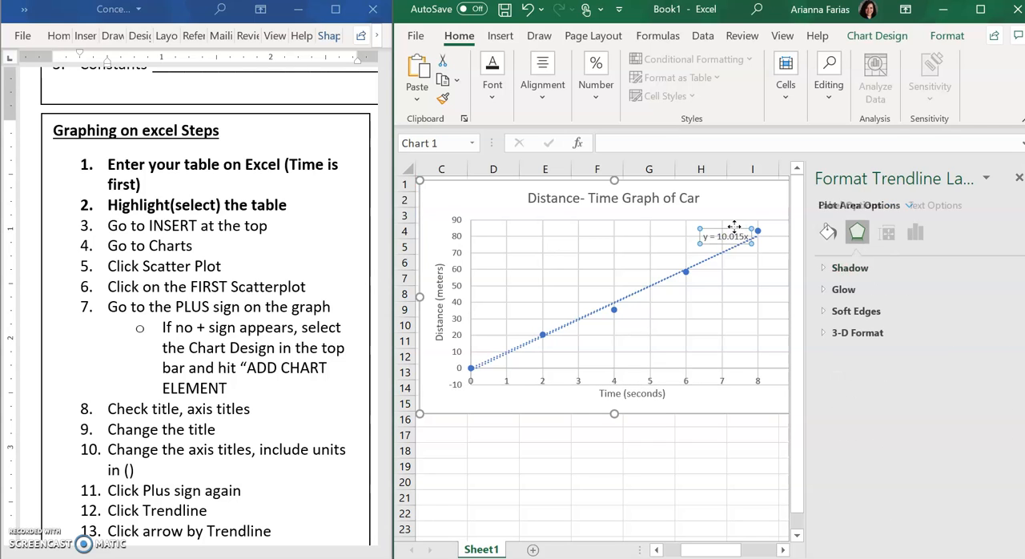
left_click_drag(747, 193, 744, 201)
Step: Rewrite the trendline equation label as "d= 10.015t", using the graph's distance and time variables
left_click(732, 201)
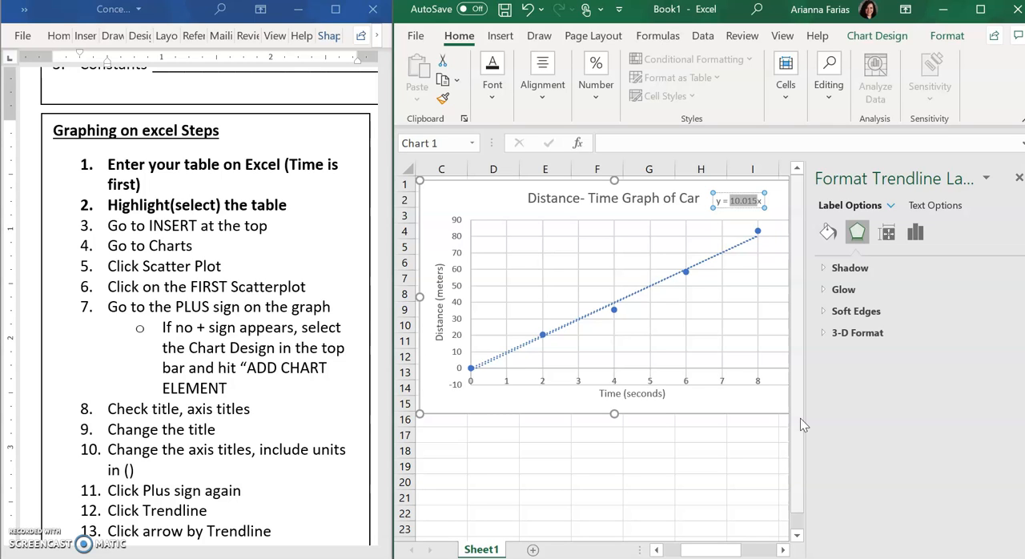
left_click(727, 200)
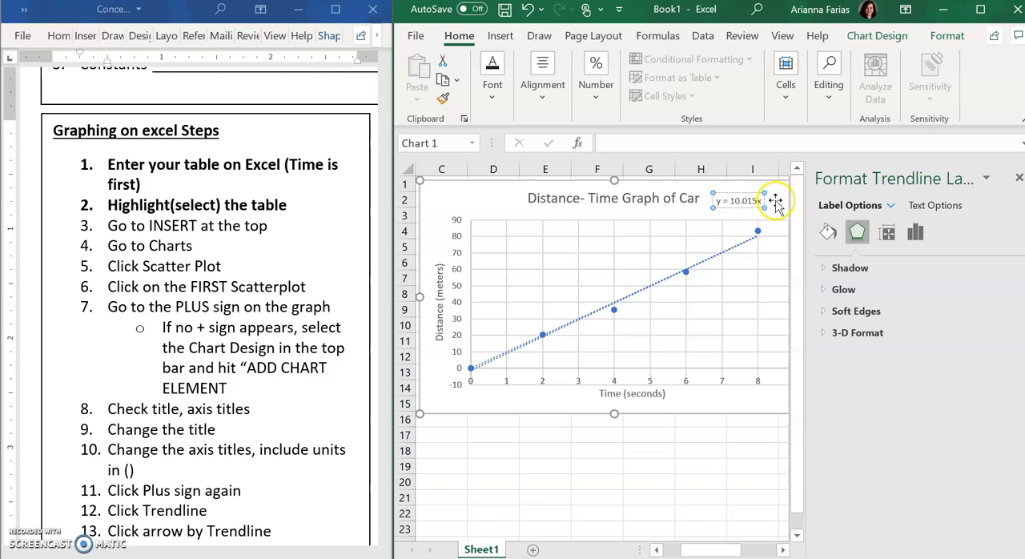
left_click(723, 202)
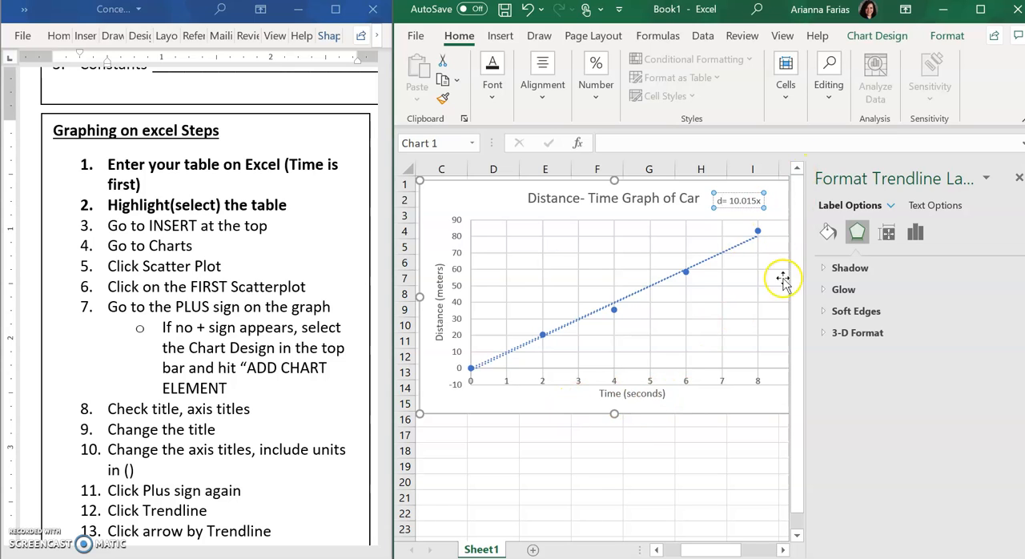
left_click(759, 200)
key("BackSpace")
type("t")
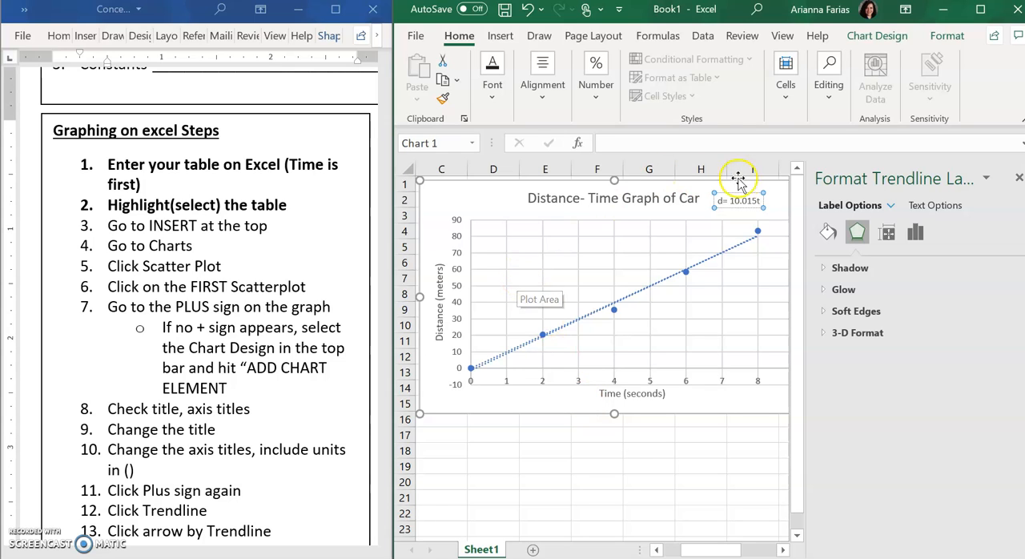
Step: Place the equation label centred directly beneath the chart title and review the finished graph beside its data table
left_click_drag(643, 209, 643, 210)
left_click(551, 413)
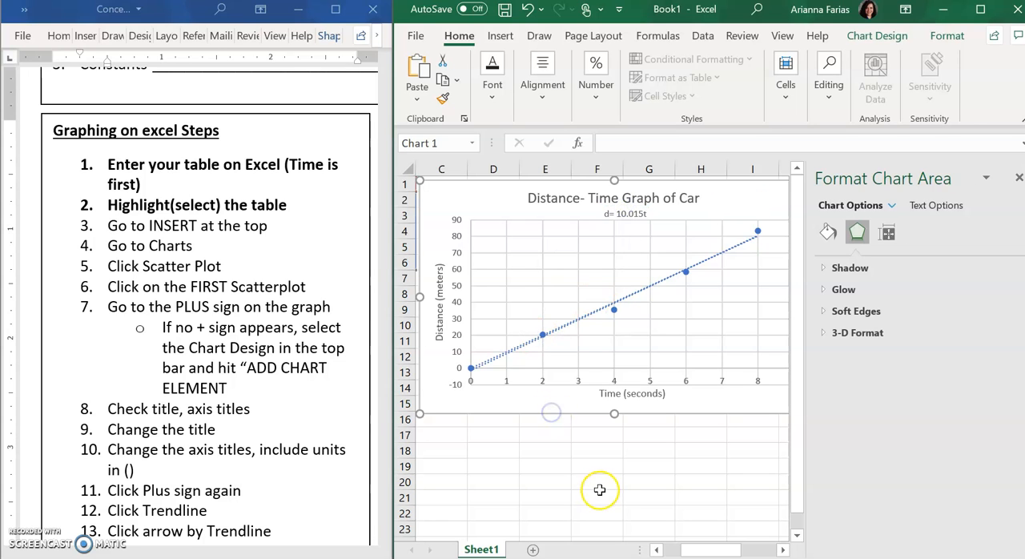
scroll(600, 490, "down", 1)
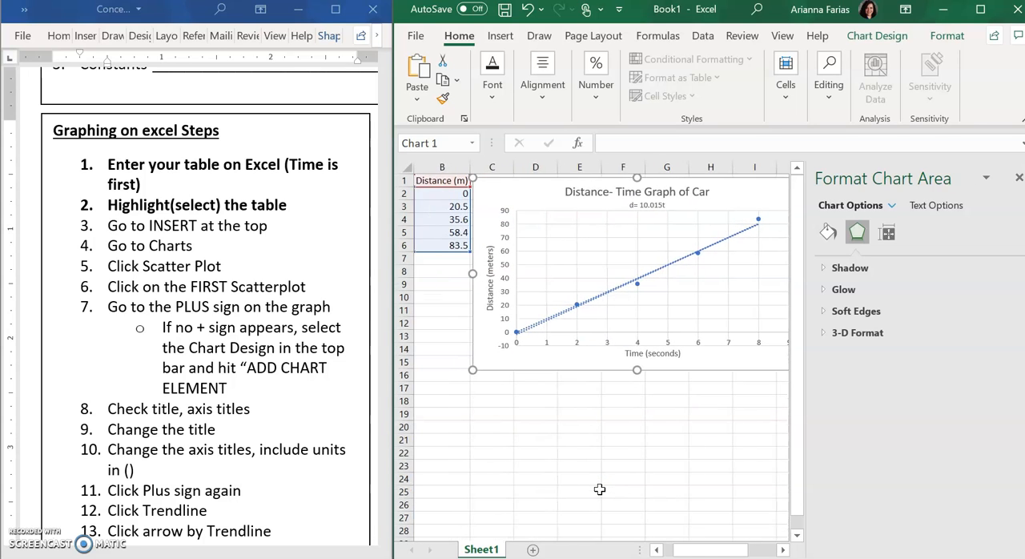
scroll(599, 489, "right", 1)
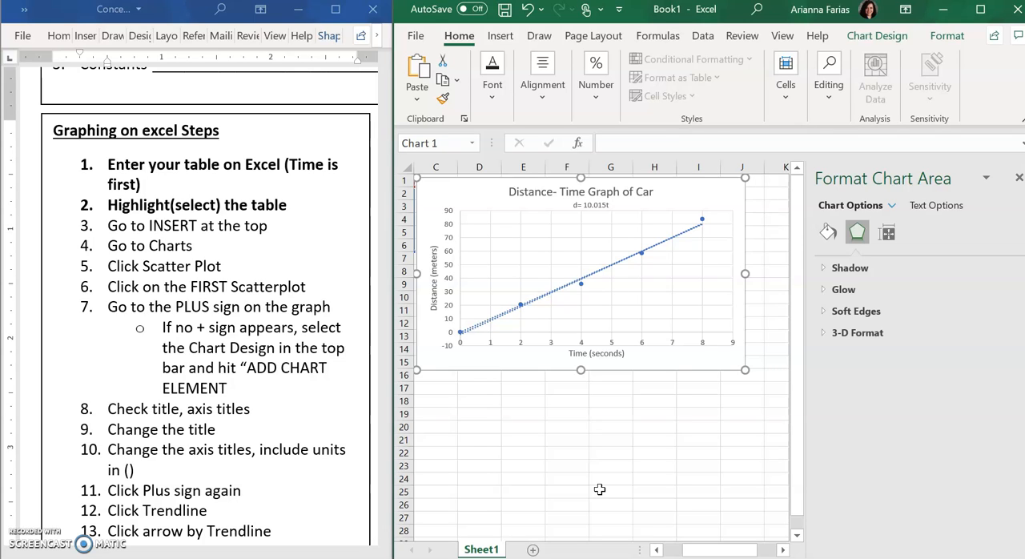
scroll(570, 491, "left", 2)
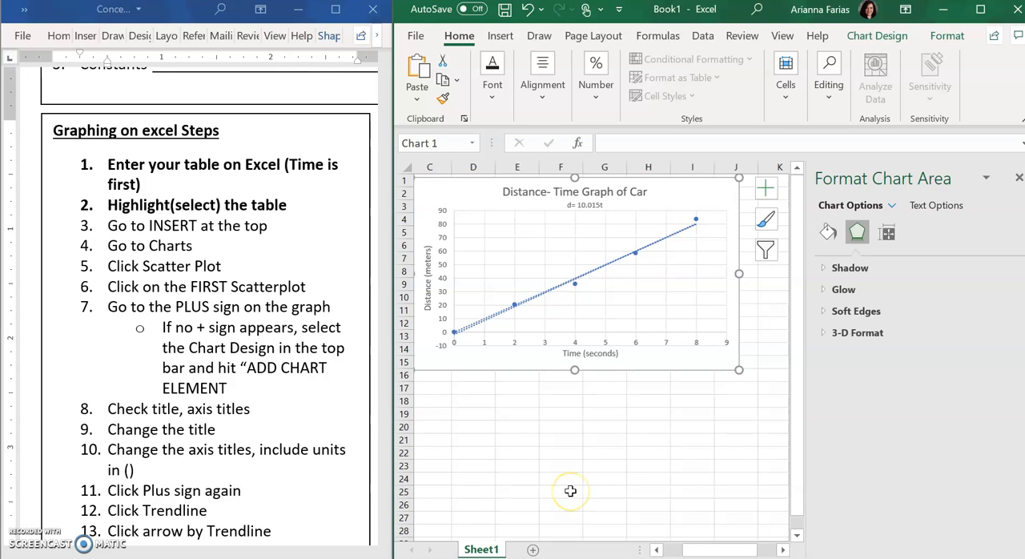
scroll(571, 492, "left", 1)
scroll(571, 491, "right", 1)
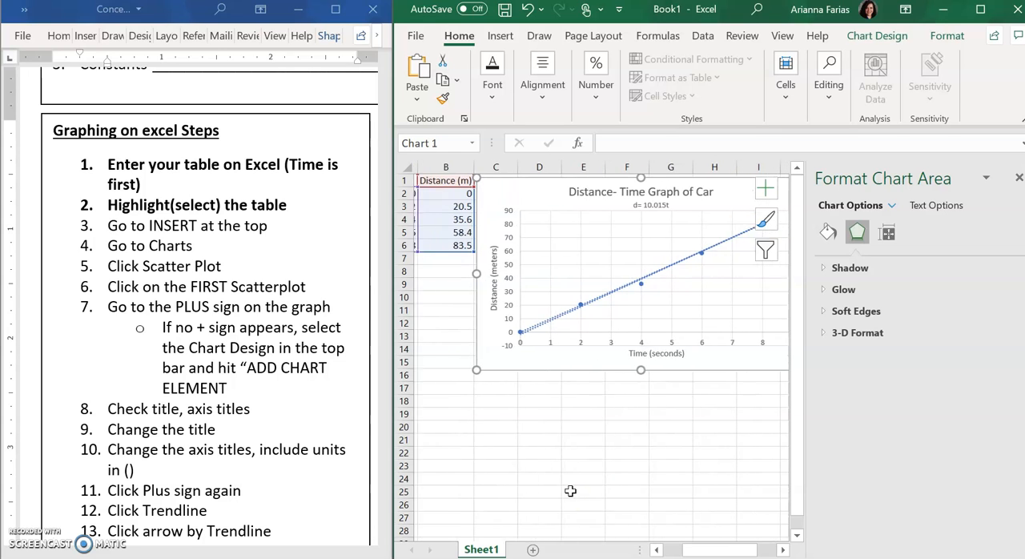